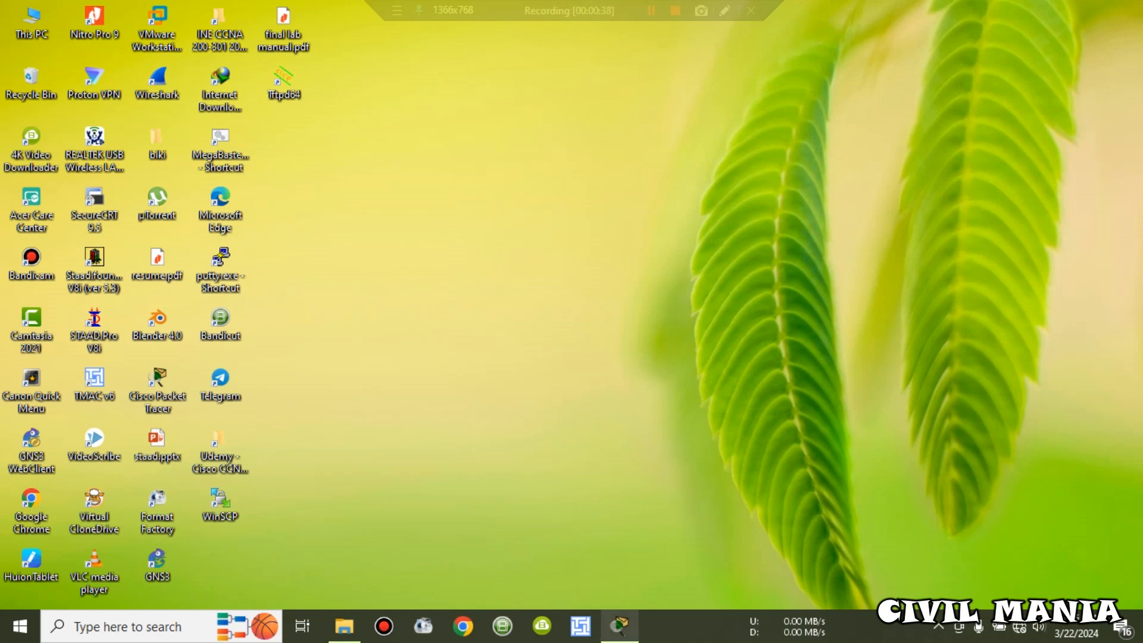
Step: Restore the Packet Tracer window showing ssh.pkt from its taskbar preview
{"action": "mouse_move", "coordinate": [619, 625]}
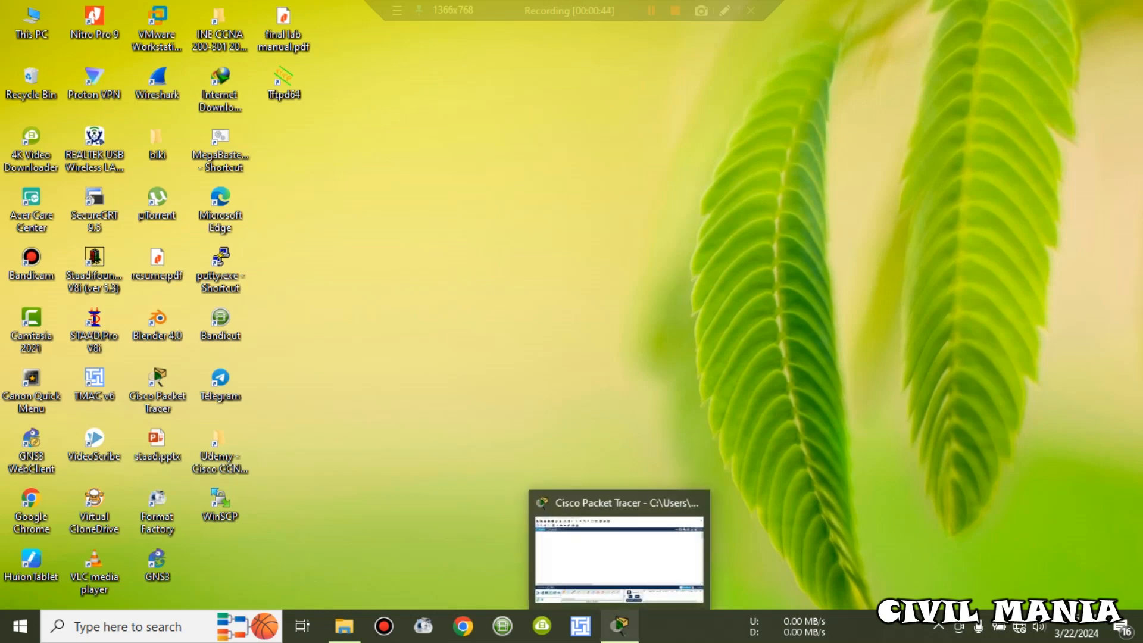
{"action": "left_click", "coordinate": [619, 547]}
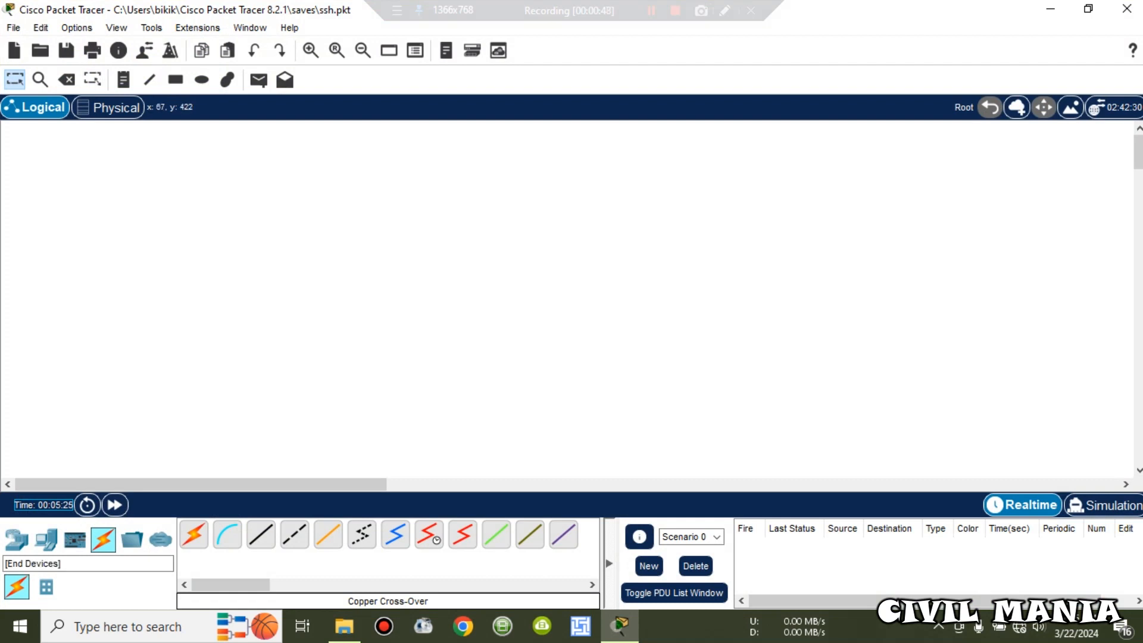
Step: Place a 2901 router, a 2960 switch and a PC on the canvas, shifting Router0 up-left
{"action": "left_click", "coordinate": [16, 539]}
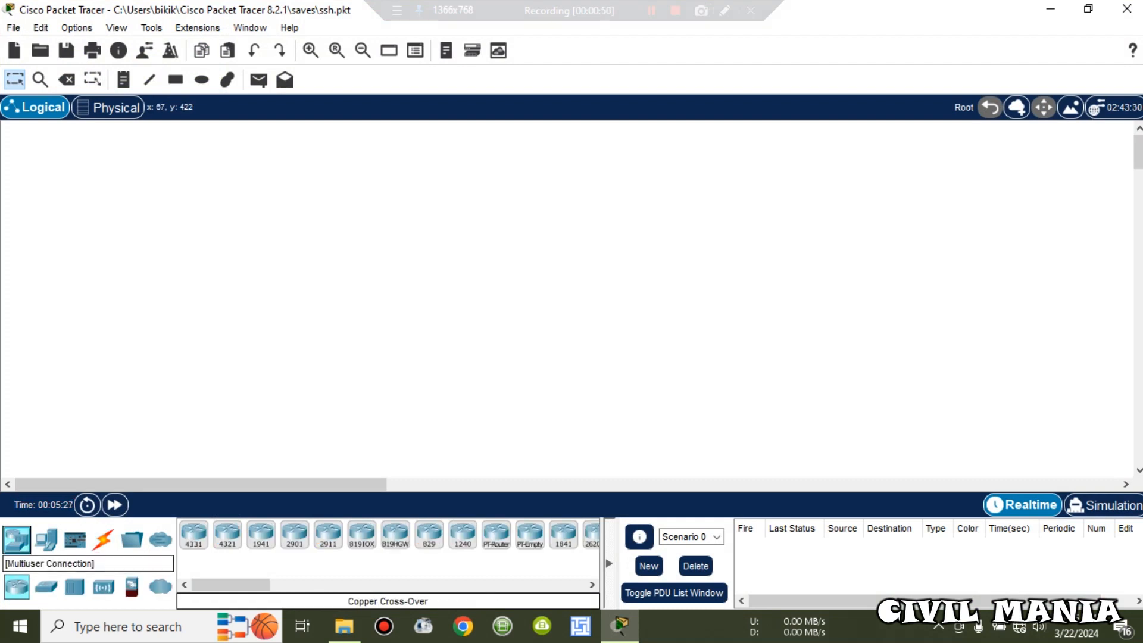
{"action": "left_click_drag", "start_coordinate": [294, 534], "coordinate": [562, 189]}
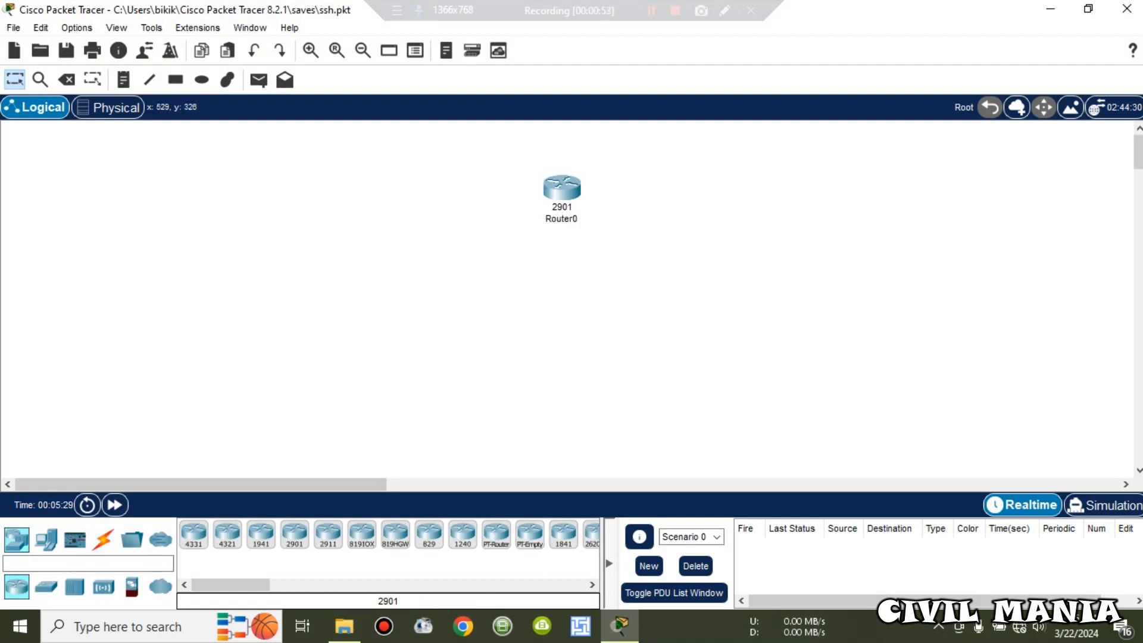
{"action": "left_click", "coordinate": [46, 586]}
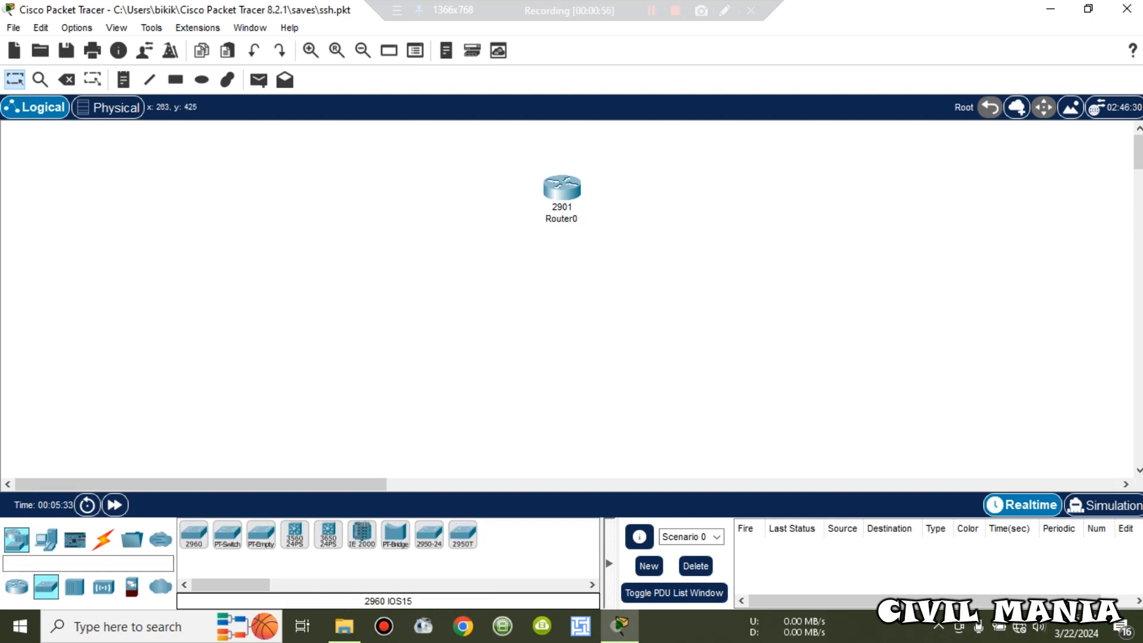
{"action": "left_click_drag", "start_coordinate": [194, 534], "coordinate": [615, 307]}
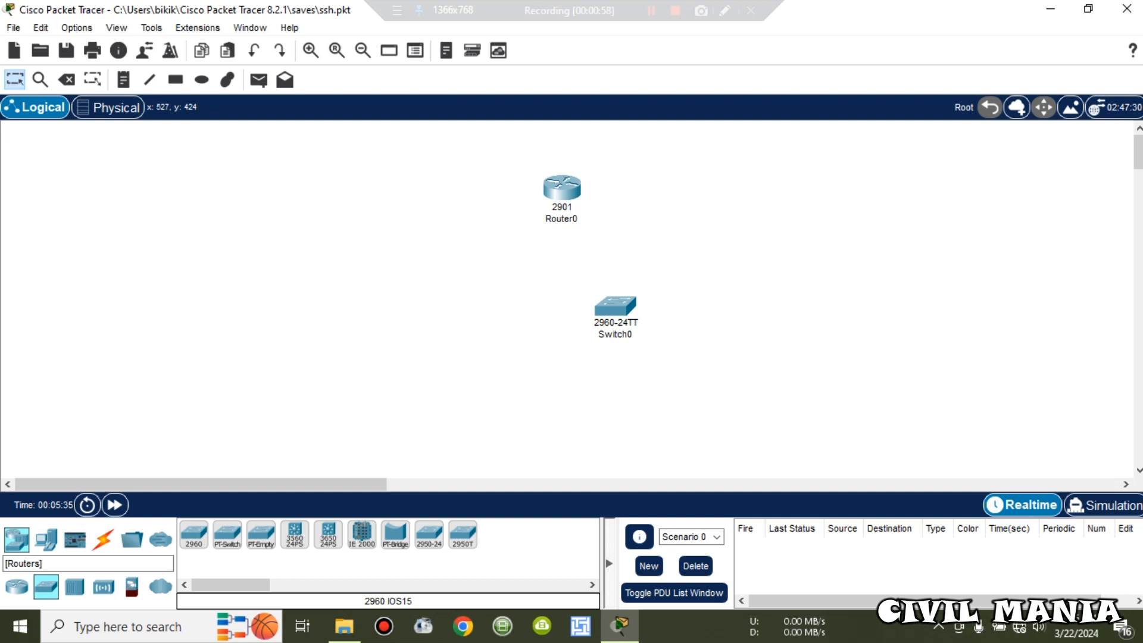
{"action": "left_click", "coordinate": [46, 538]}
{"action": "left_click_drag", "start_coordinate": [194, 533], "coordinate": [421, 343]}
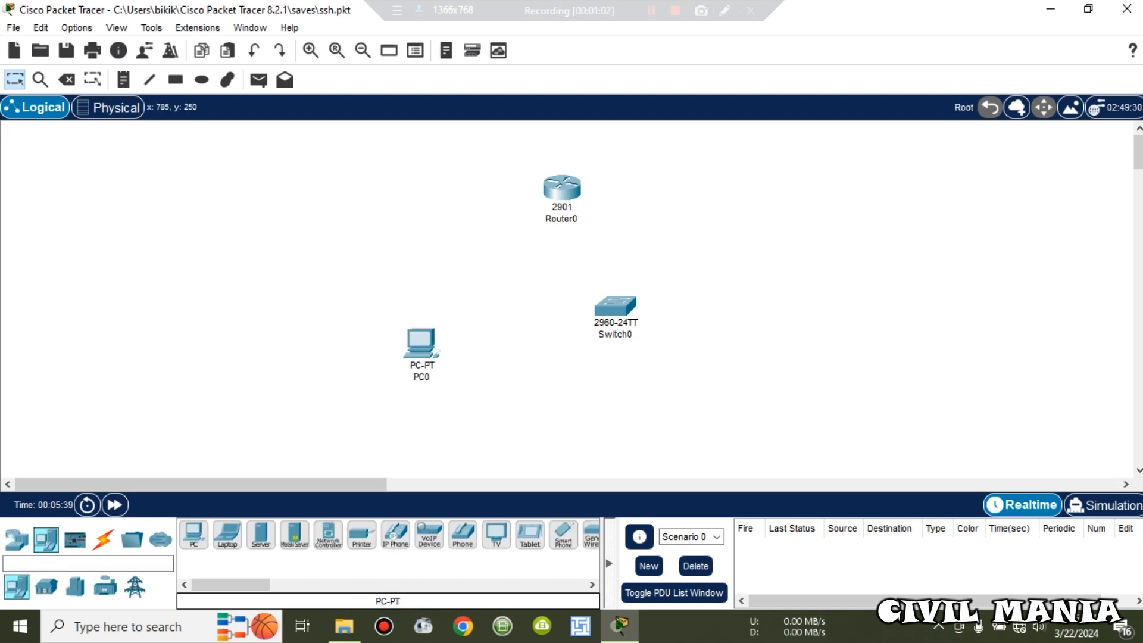
{"action": "left_click_drag", "start_coordinate": [561, 186], "coordinate": [495, 164]}
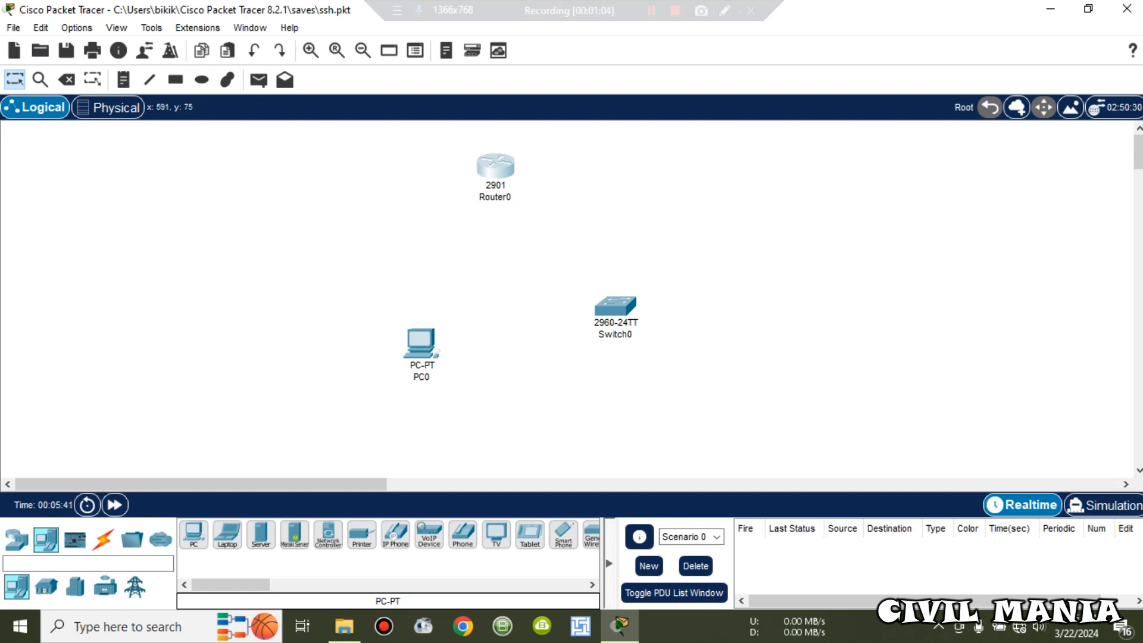
{"action": "left_click", "coordinate": [103, 539]}
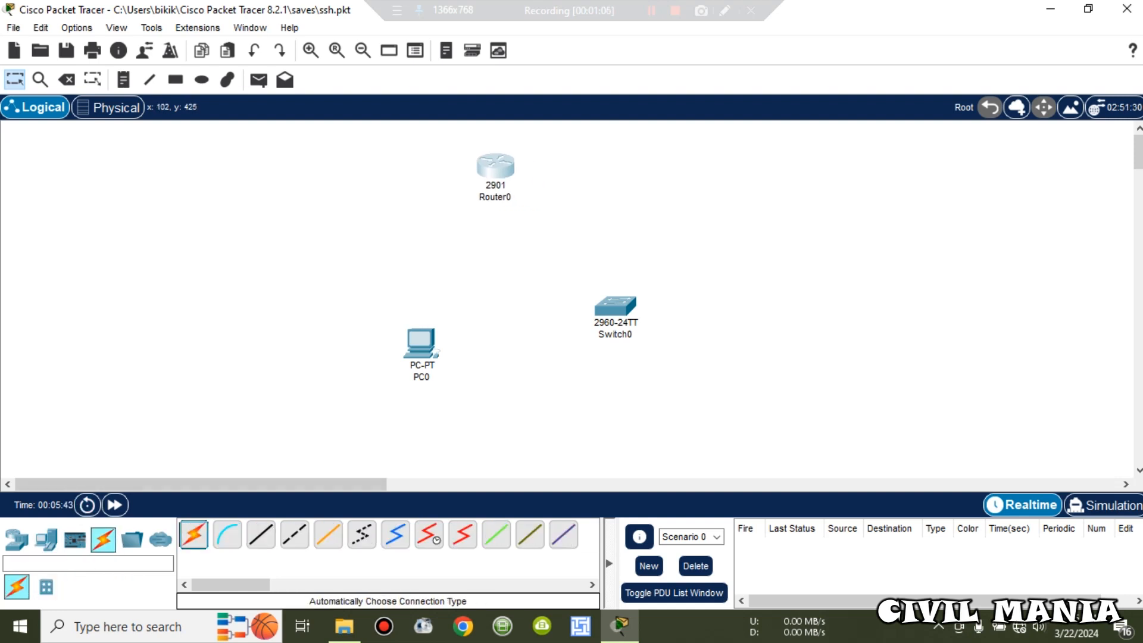
Step: Auto-cable Router0 Gig0/0 to Switch0 Fa0/1 and PC0 Fa0 to Switch0 Fa0/2
{"action": "left_click", "coordinate": [194, 535]}
{"action": "left_click", "coordinate": [501, 171]}
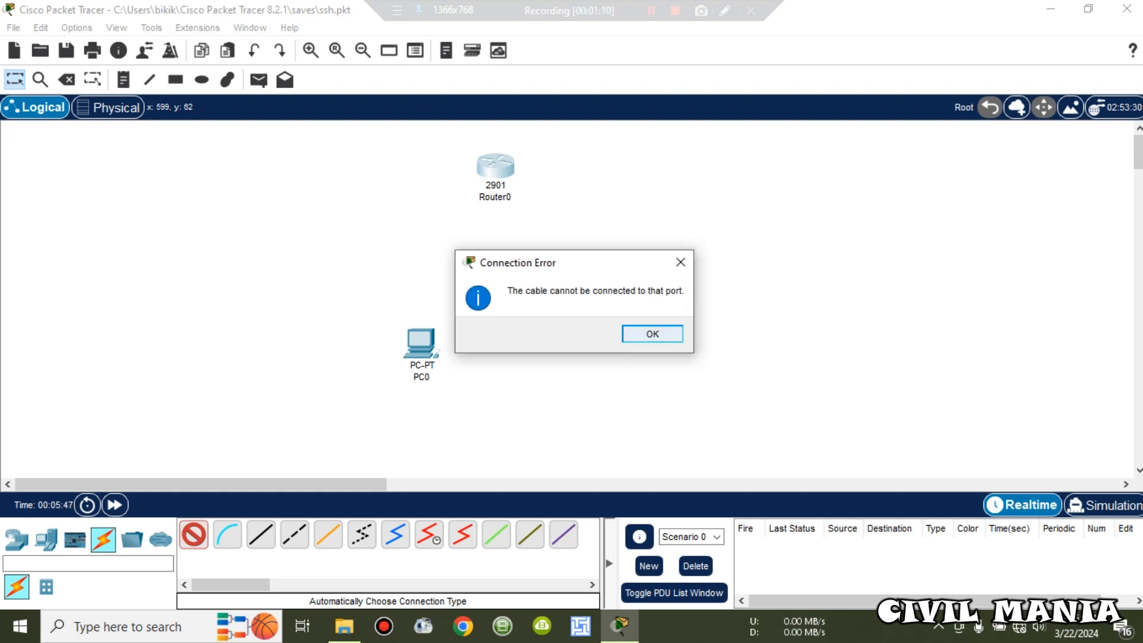
{"action": "left_click", "coordinate": [653, 334]}
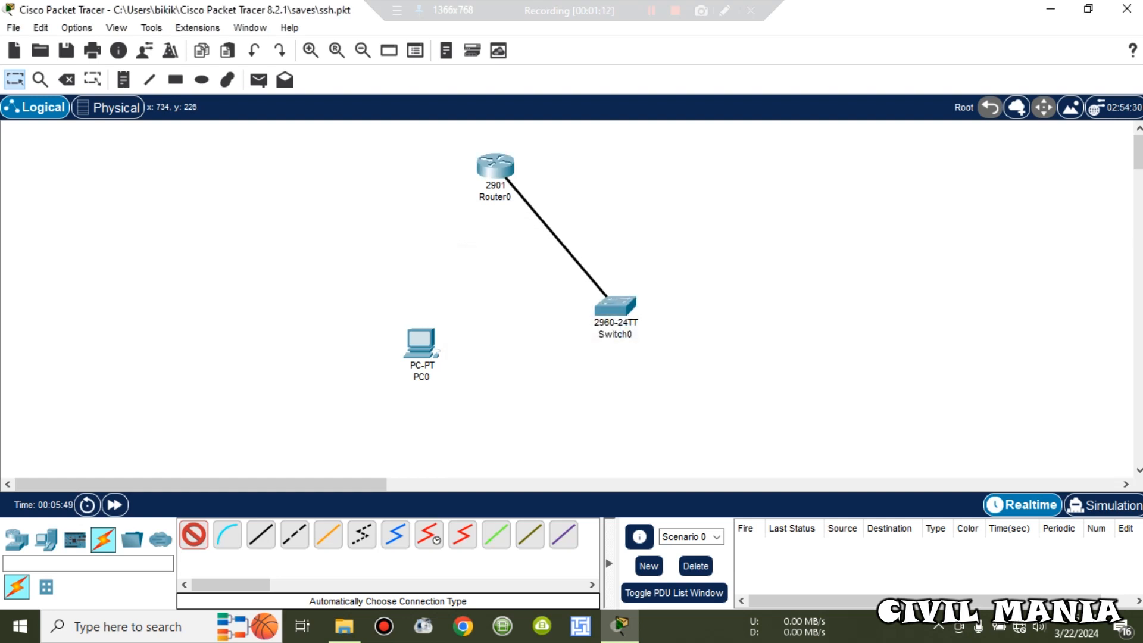
{"action": "left_click", "coordinate": [607, 304]}
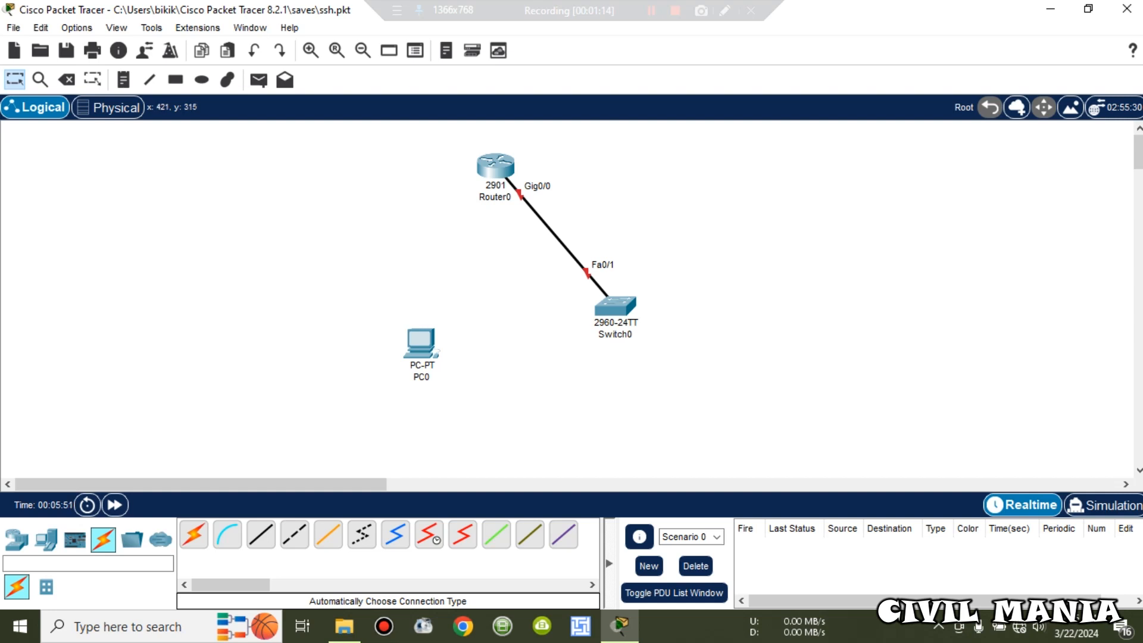
{"action": "left_click", "coordinate": [193, 535]}
{"action": "left_click", "coordinate": [422, 343]}
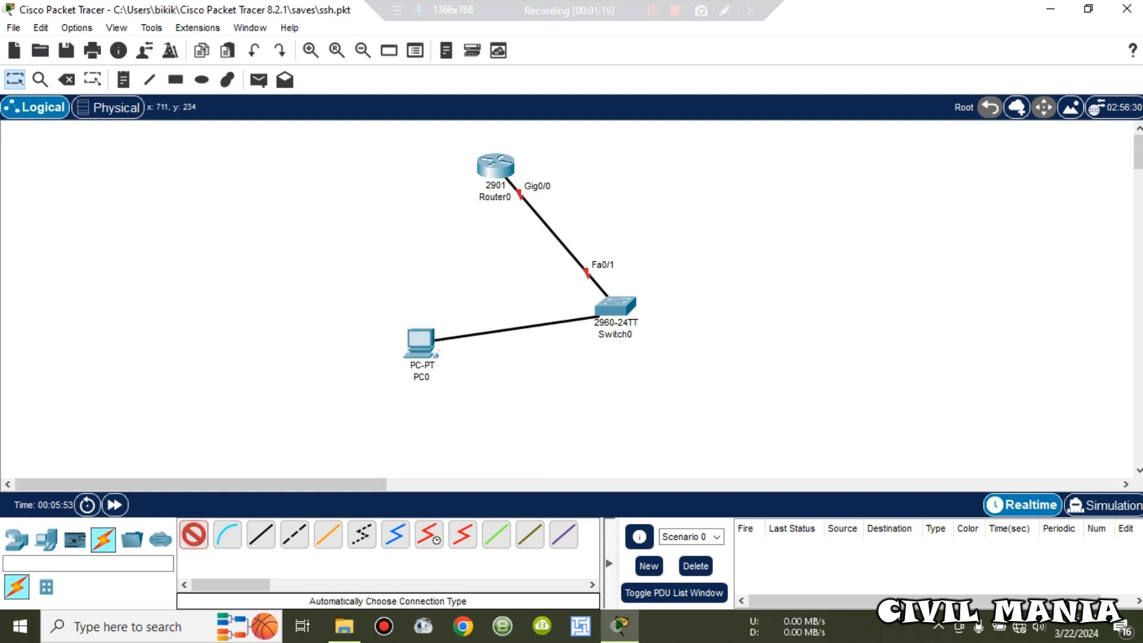
{"action": "left_click", "coordinate": [615, 306]}
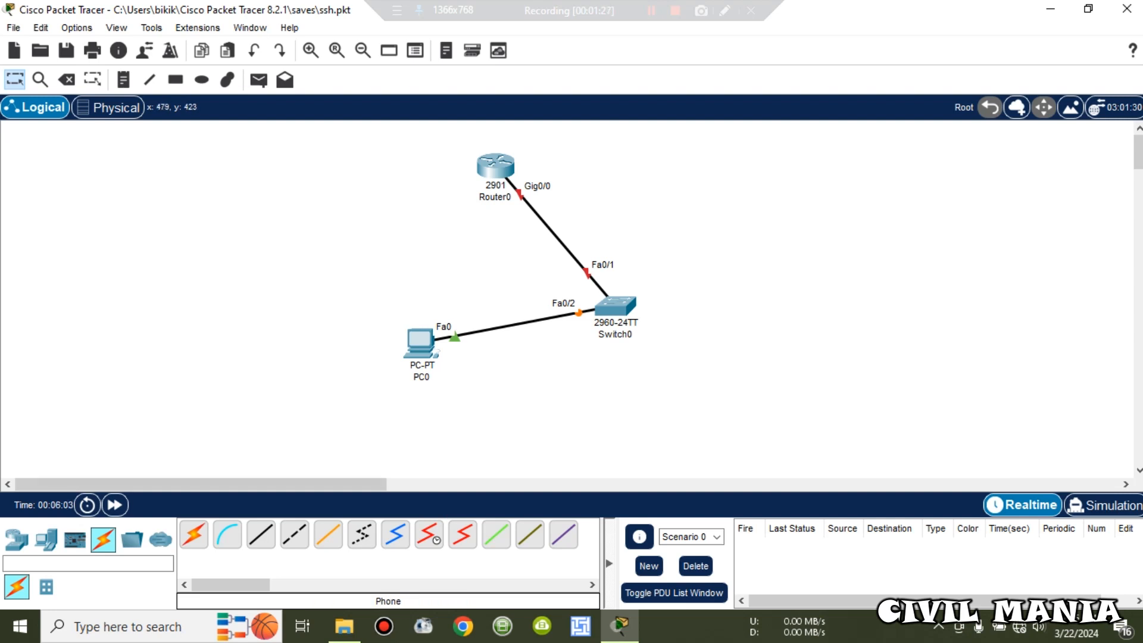
{"action": "left_click", "coordinate": [295, 534]}
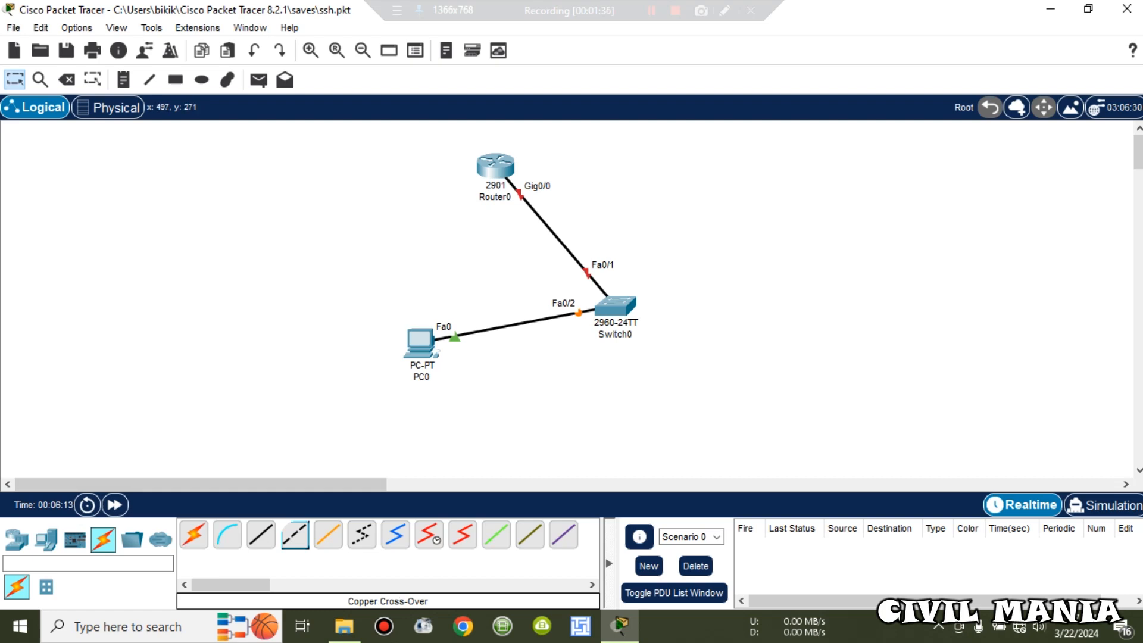
Step: Open Router0's GigabitEthernet0/0 interface configuration
{"action": "left_click", "coordinate": [495, 168]}
{"action": "left_click", "coordinate": [495, 167]}
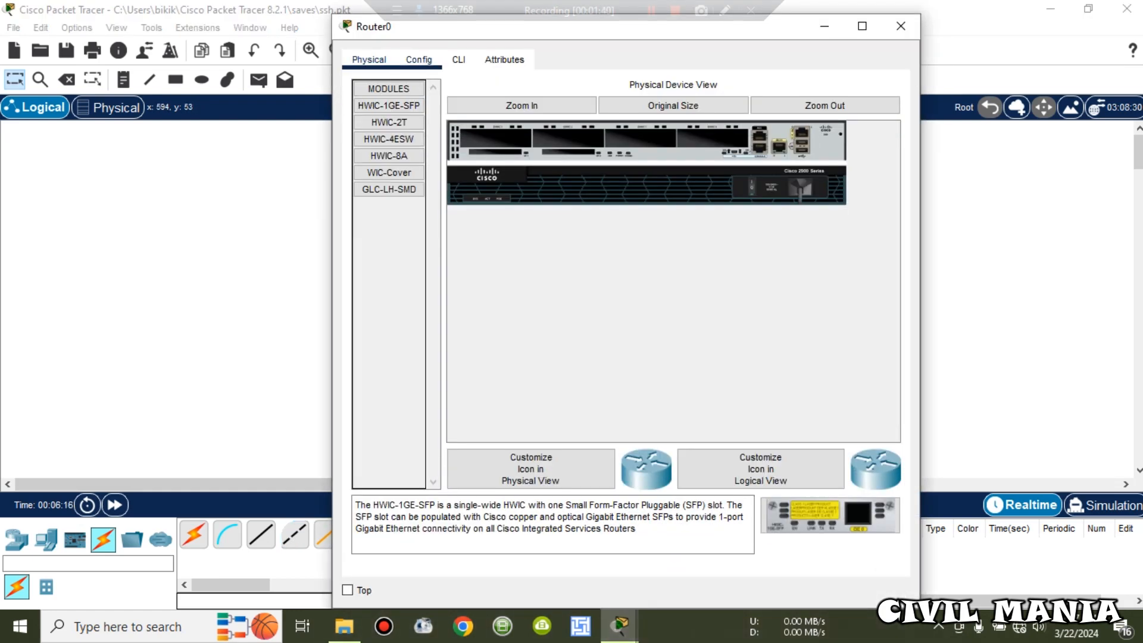
{"action": "left_click", "coordinate": [419, 59]}
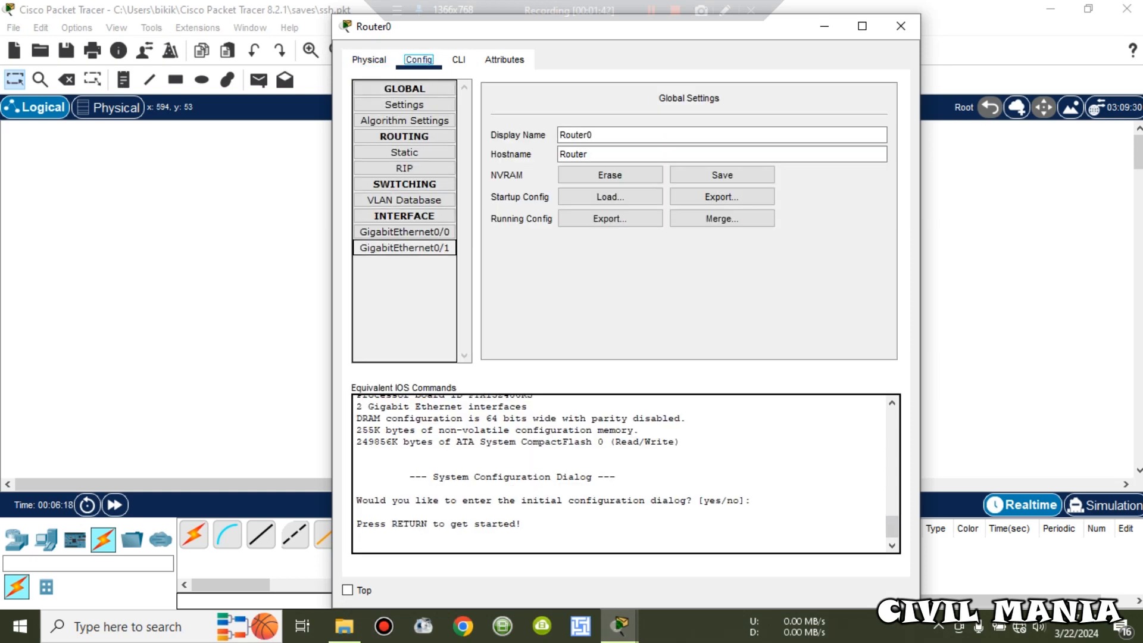
{"action": "left_click_drag", "start_coordinate": [535, 31], "coordinate": [817, 40]}
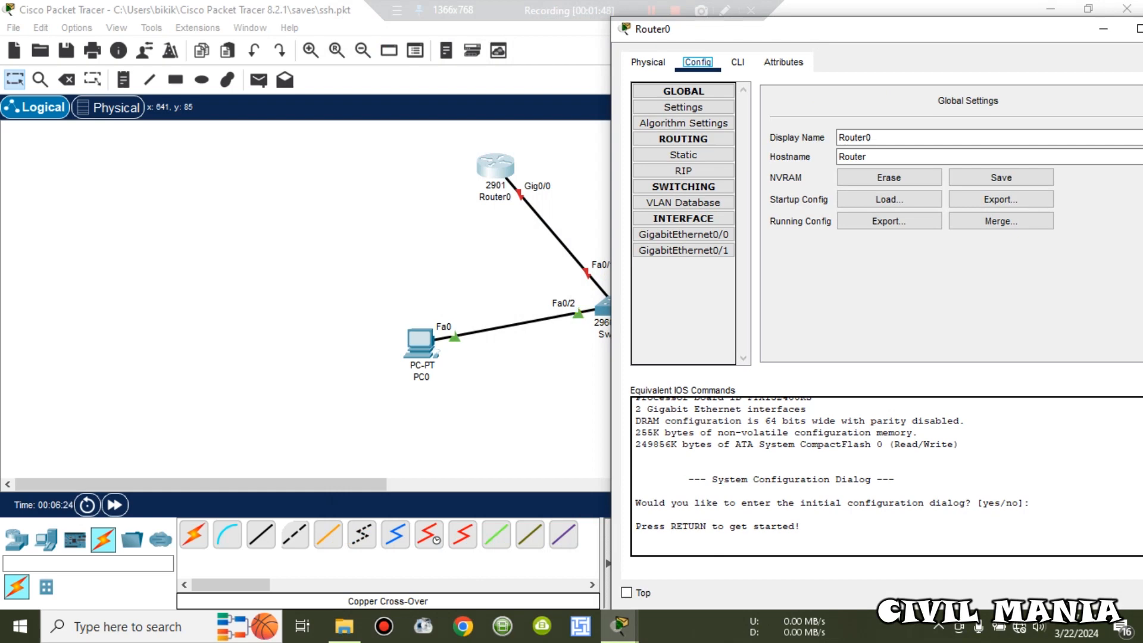
{"action": "left_click", "coordinate": [683, 234]}
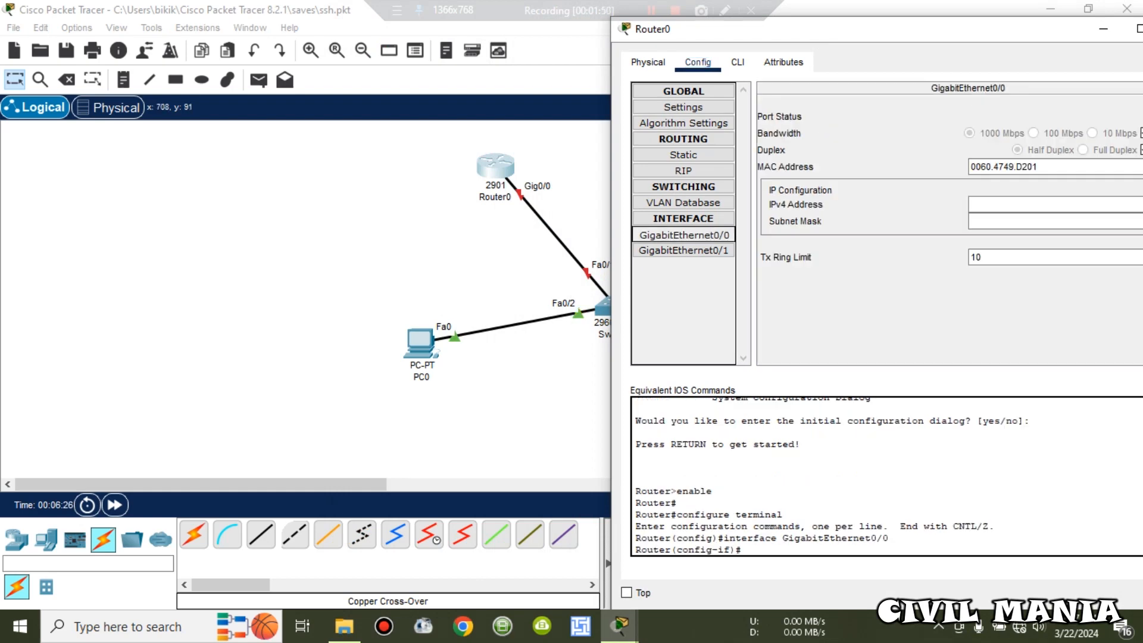
{"action": "left_click_drag", "start_coordinate": [876, 38], "coordinate": [516, 48]}
Step: Bring Gig0/0 up with 192.168.40.1 / 255.255.255.0, then open PC0's device window
{"action": "left_click", "coordinate": [792, 127]}
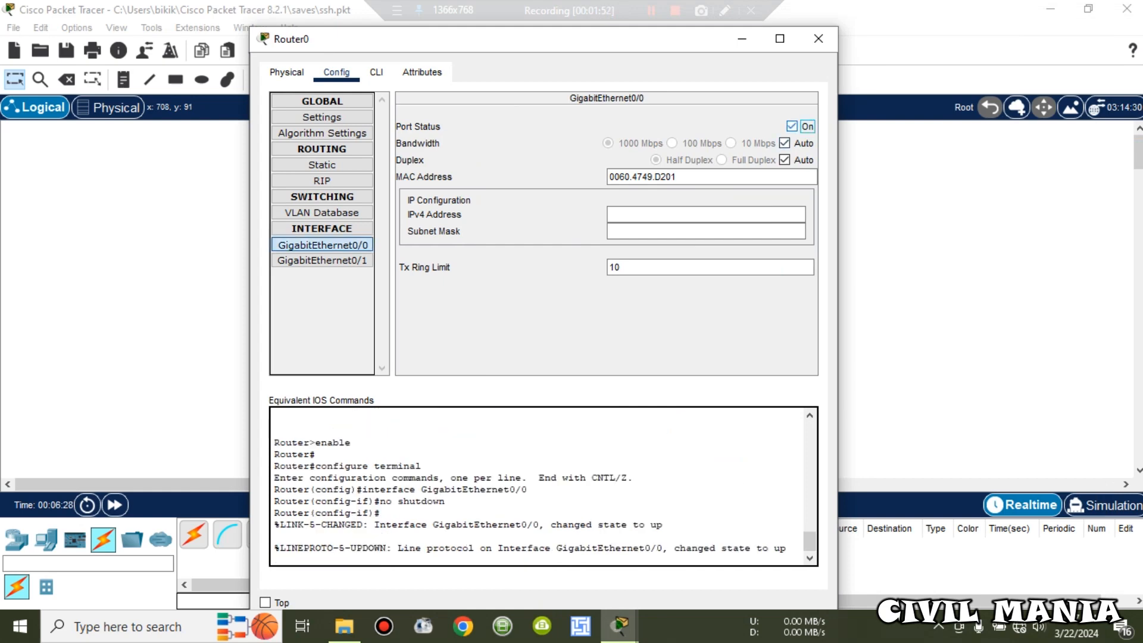
{"action": "left_click", "coordinate": [673, 214]}
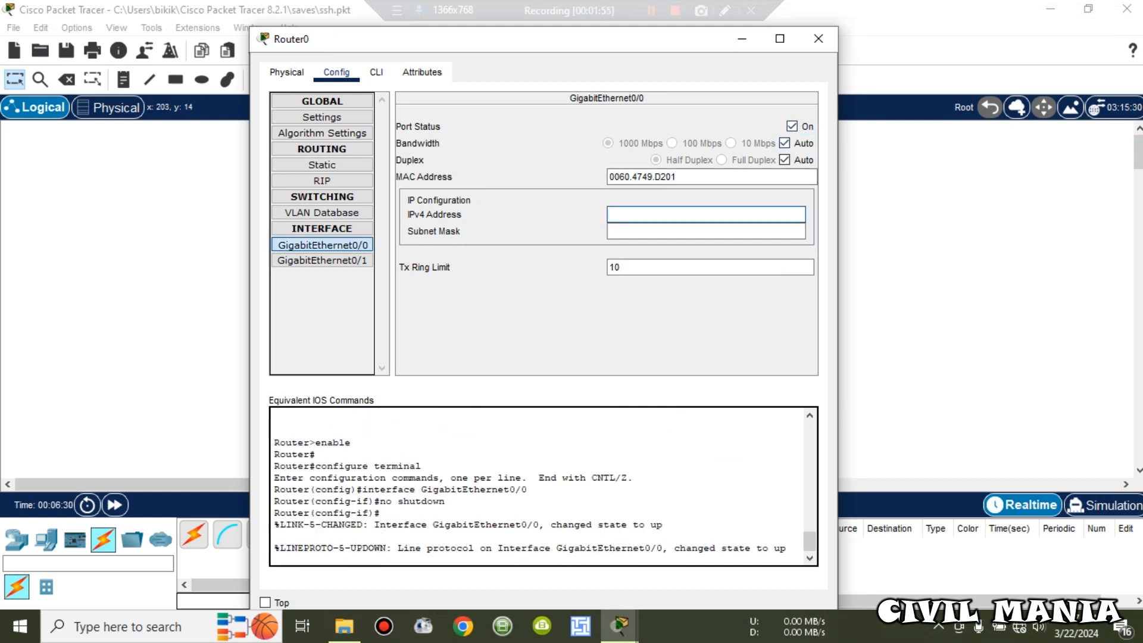
{"action": "type", "text": "192.168.40.1"}
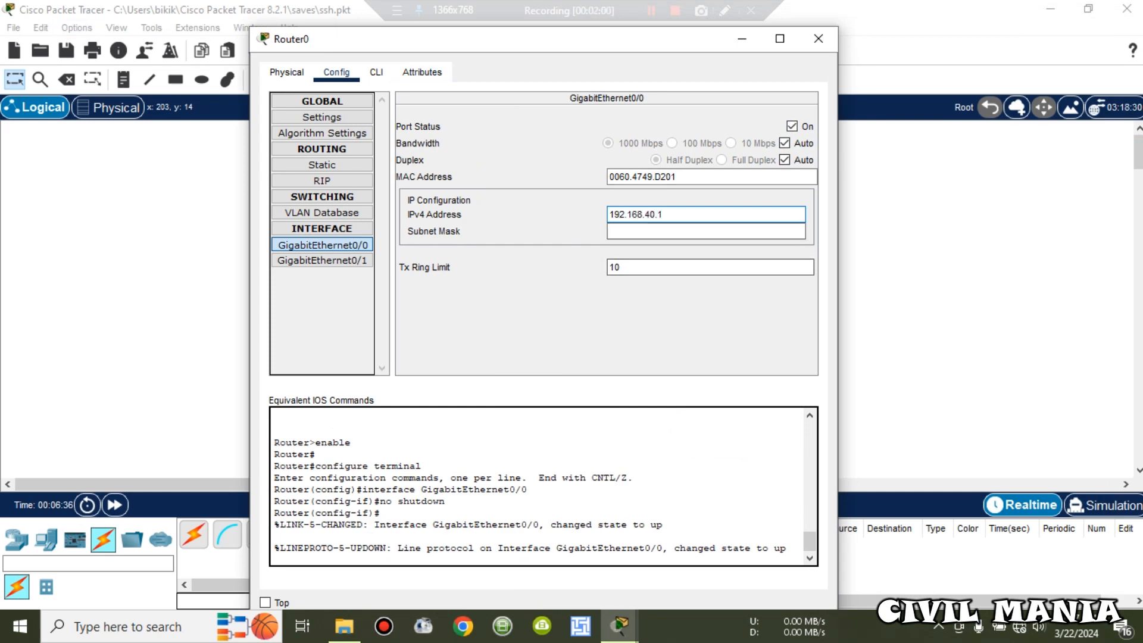
{"action": "left_click", "coordinate": [625, 231]}
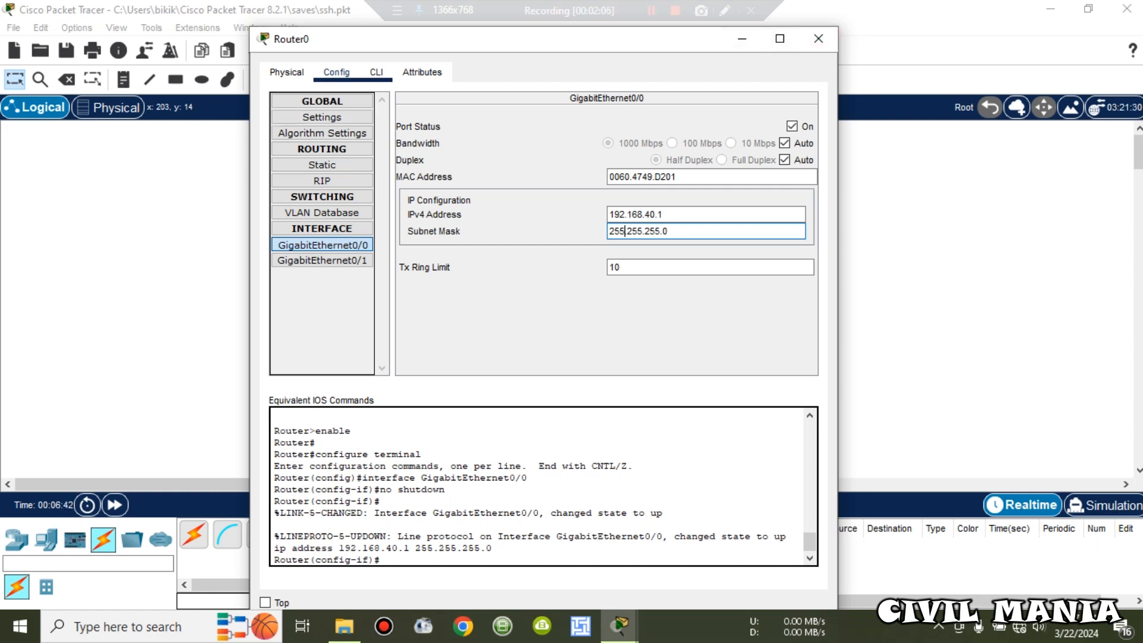
{"action": "left_click", "coordinate": [376, 72]}
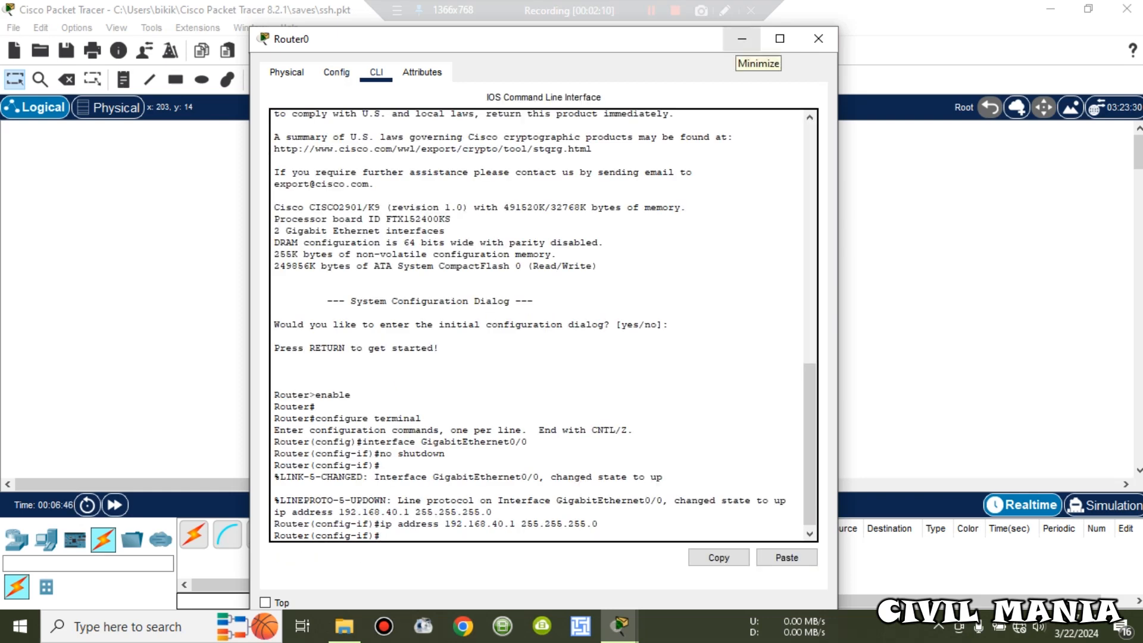
{"action": "left_click", "coordinate": [742, 39]}
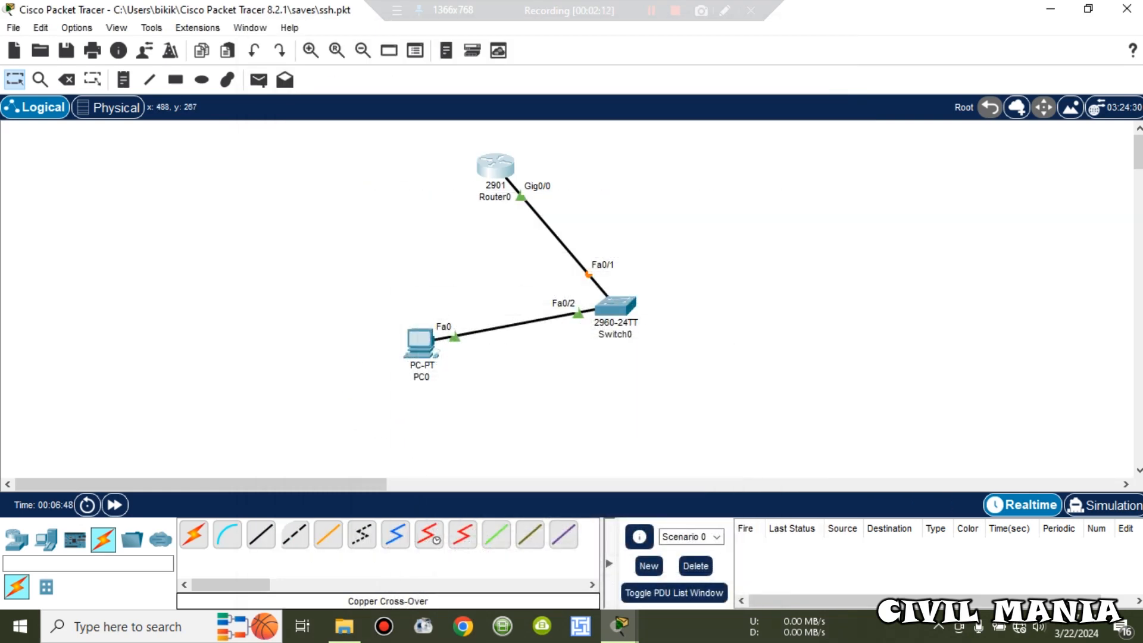
{"action": "left_click", "coordinate": [420, 342]}
{"action": "left_click", "coordinate": [400, 305]}
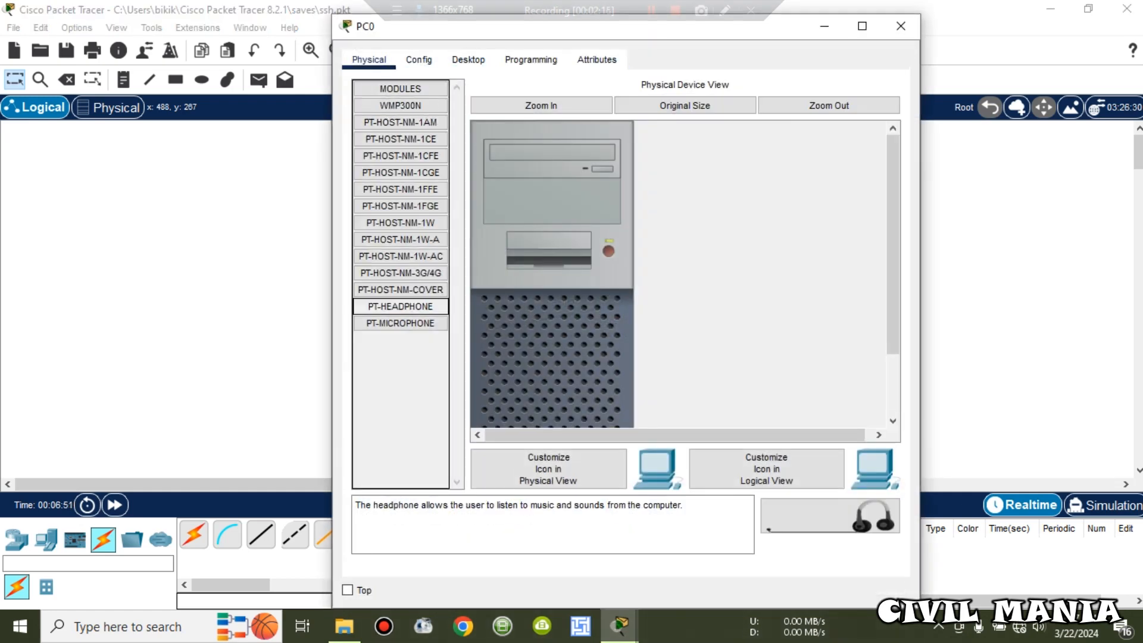
Step: Give PC0's FastEthernet0 the address 192.168.40.2 with mask 255.255.255.0
{"action": "left_click", "coordinate": [419, 60]}
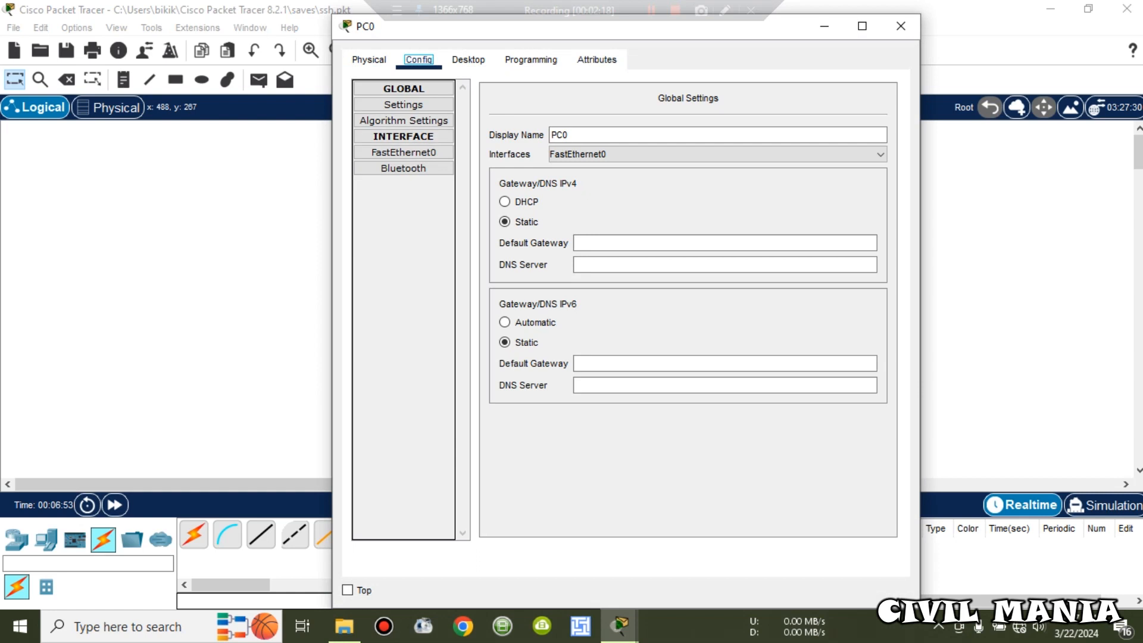
{"action": "left_click_drag", "start_coordinate": [573, 36], "coordinate": [801, 32]}
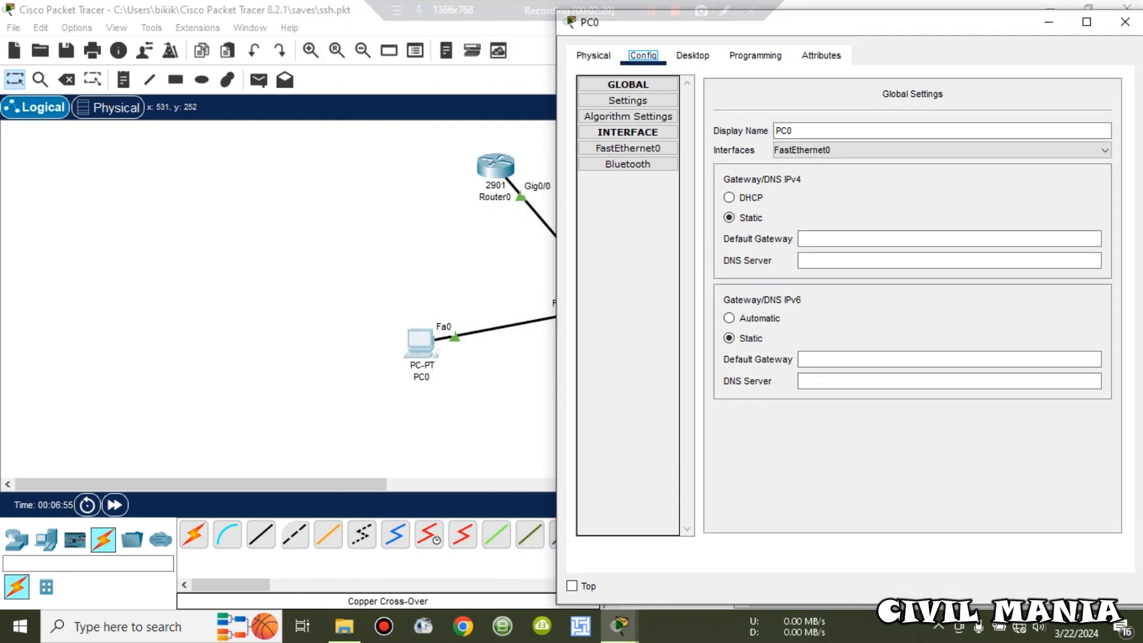
{"action": "left_click", "coordinate": [628, 149]}
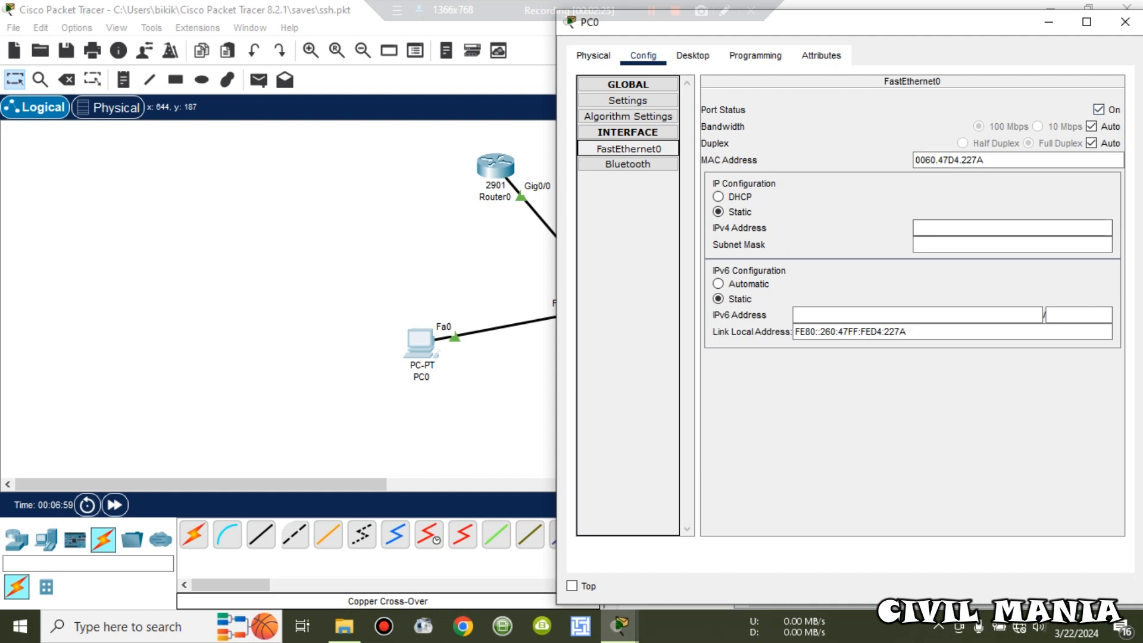
{"action": "left_click", "coordinate": [1006, 228]}
{"action": "type", "text": "192.16"}
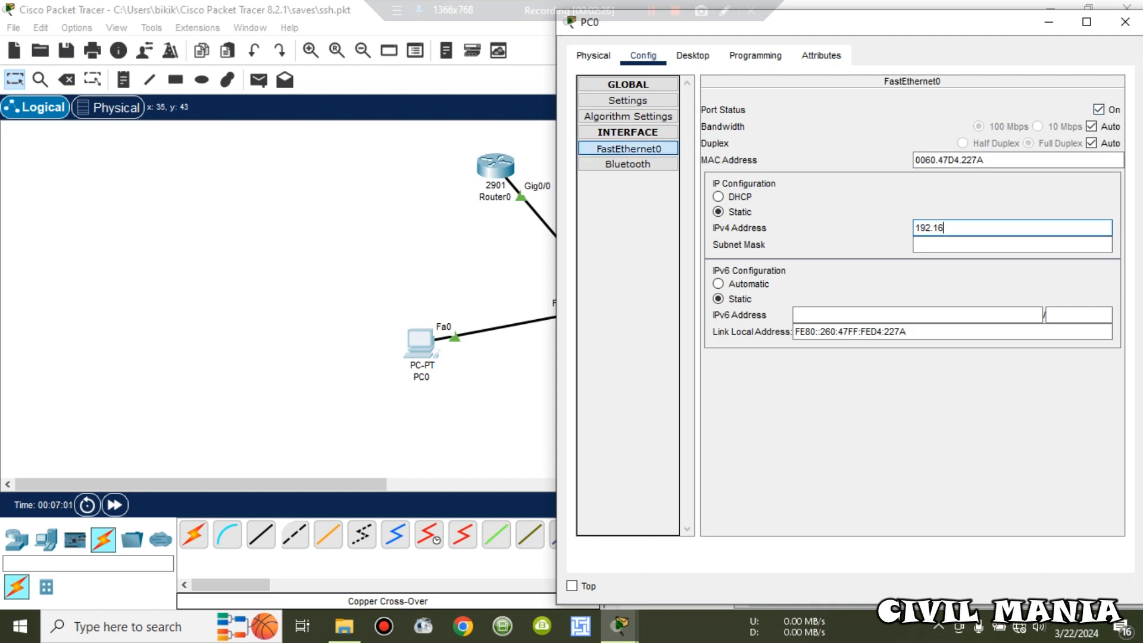
{"action": "type", "text": "8.40.2"}
{"action": "left_click", "coordinate": [976, 245]}
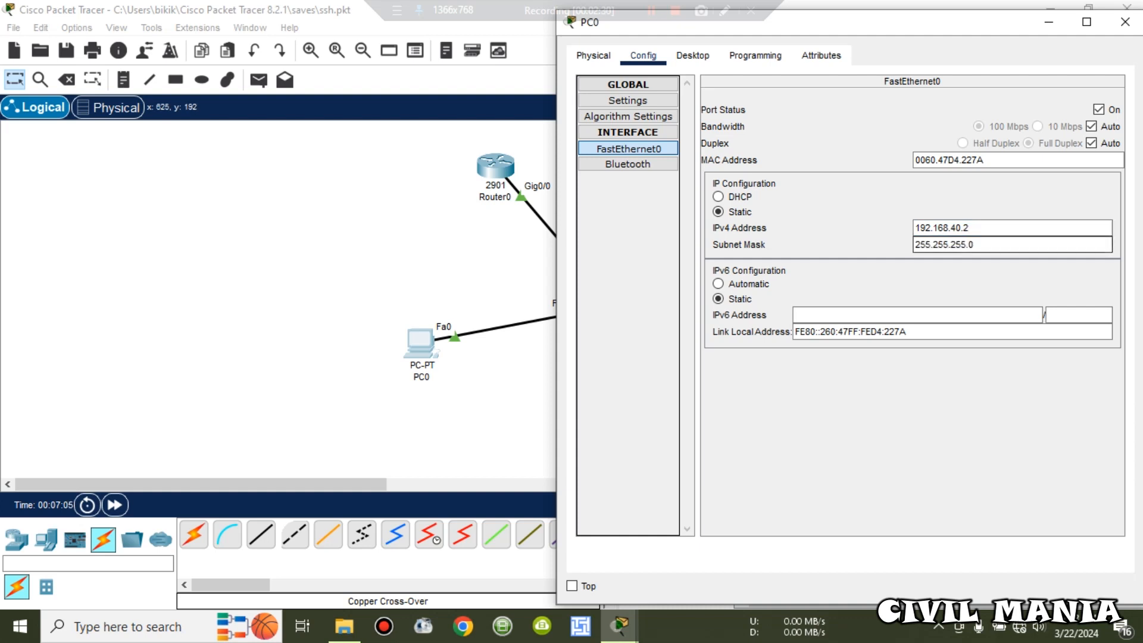
{"action": "left_click", "coordinate": [628, 149]}
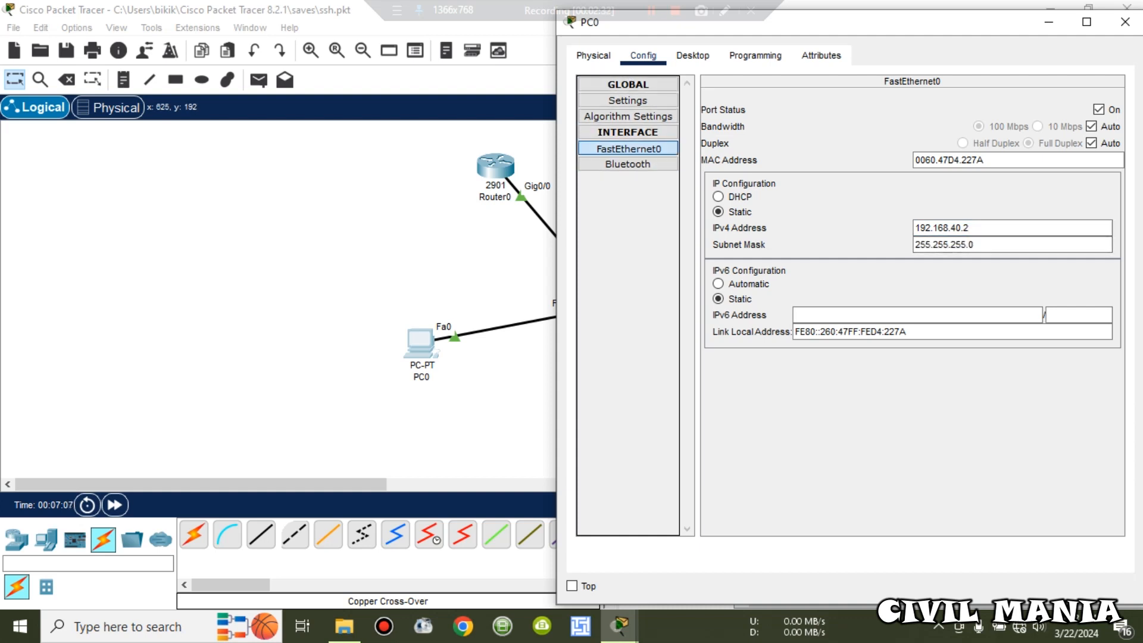
Step: Set PC0's default gateway and DNS server both to 192.168.40.1
{"action": "left_click", "coordinate": [627, 100]}
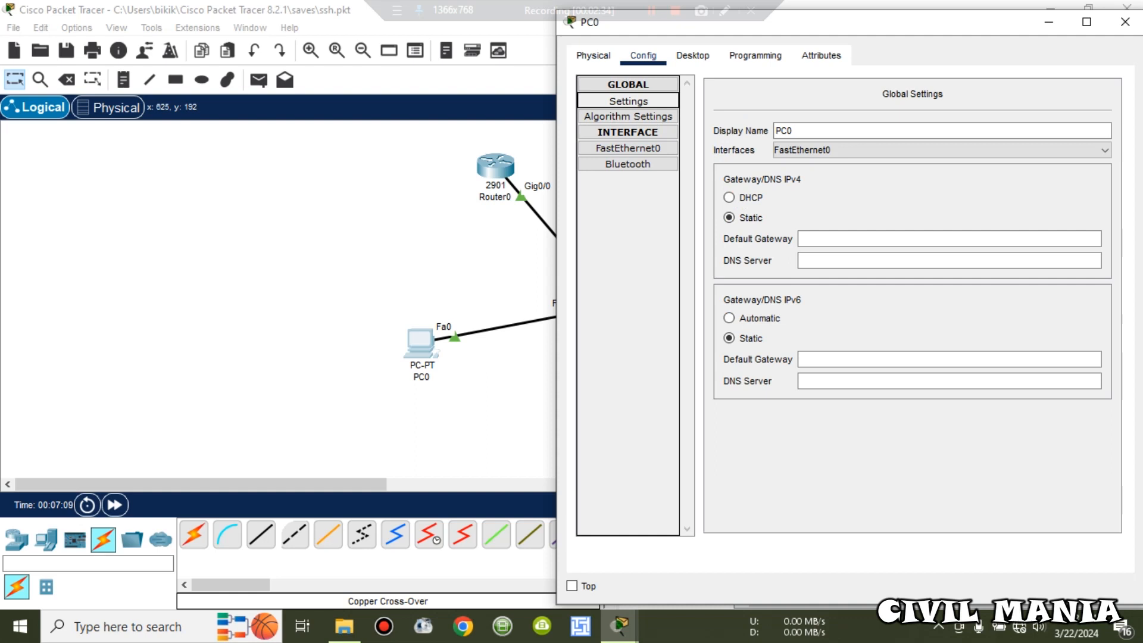
{"action": "left_click", "coordinate": [948, 239]}
{"action": "type", "text": "192"}
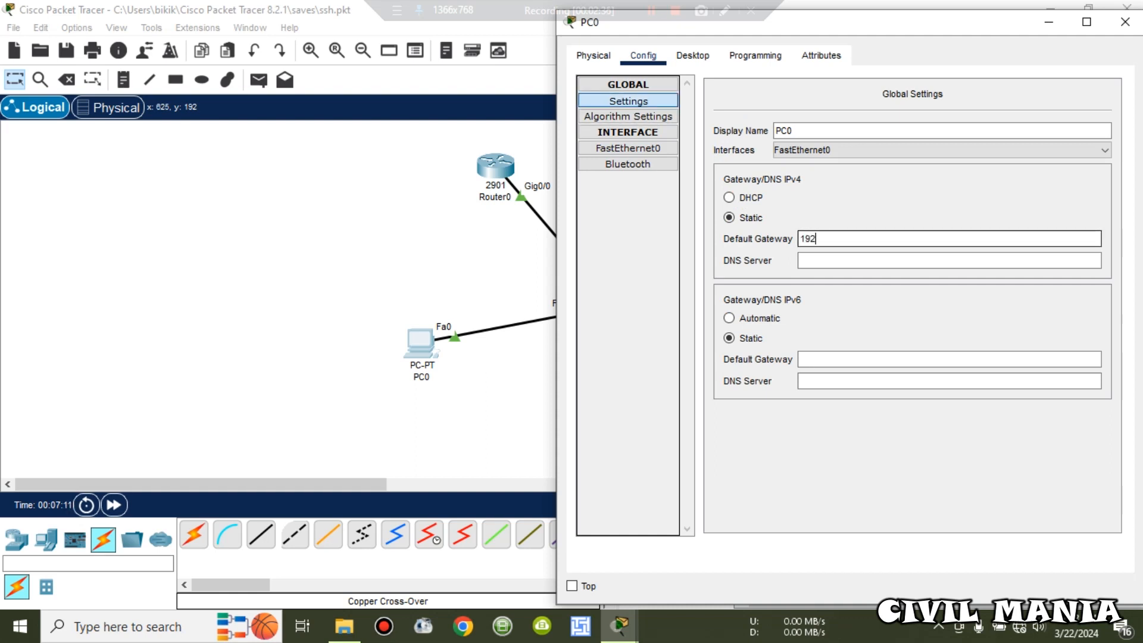
{"action": "type", "text": ".168.40.1"}
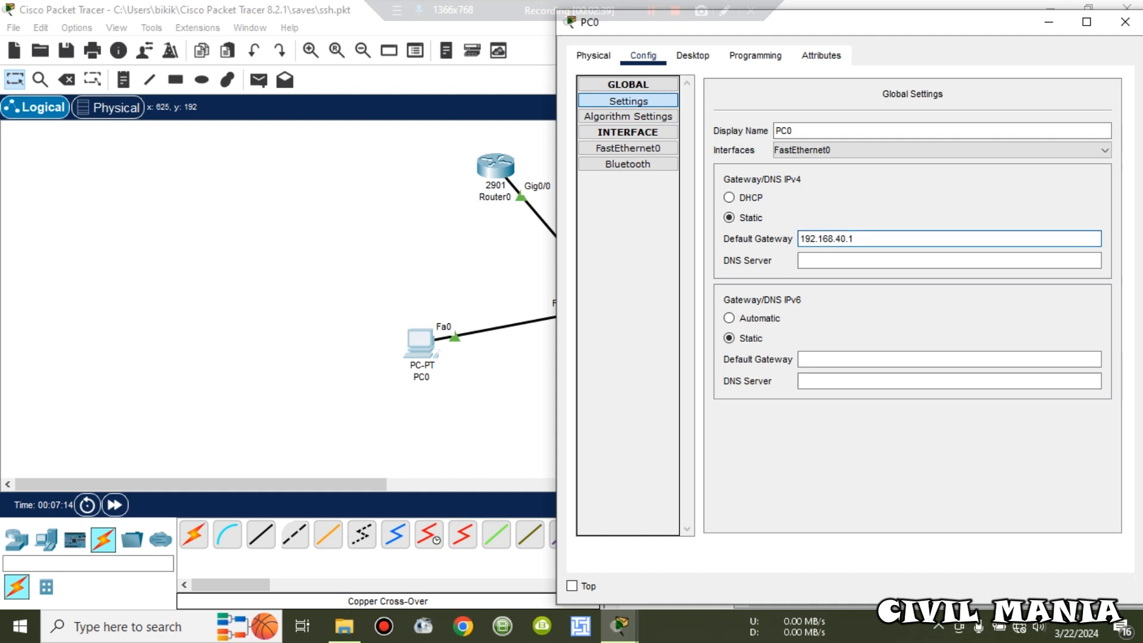
{"action": "left_click", "coordinate": [949, 260]}
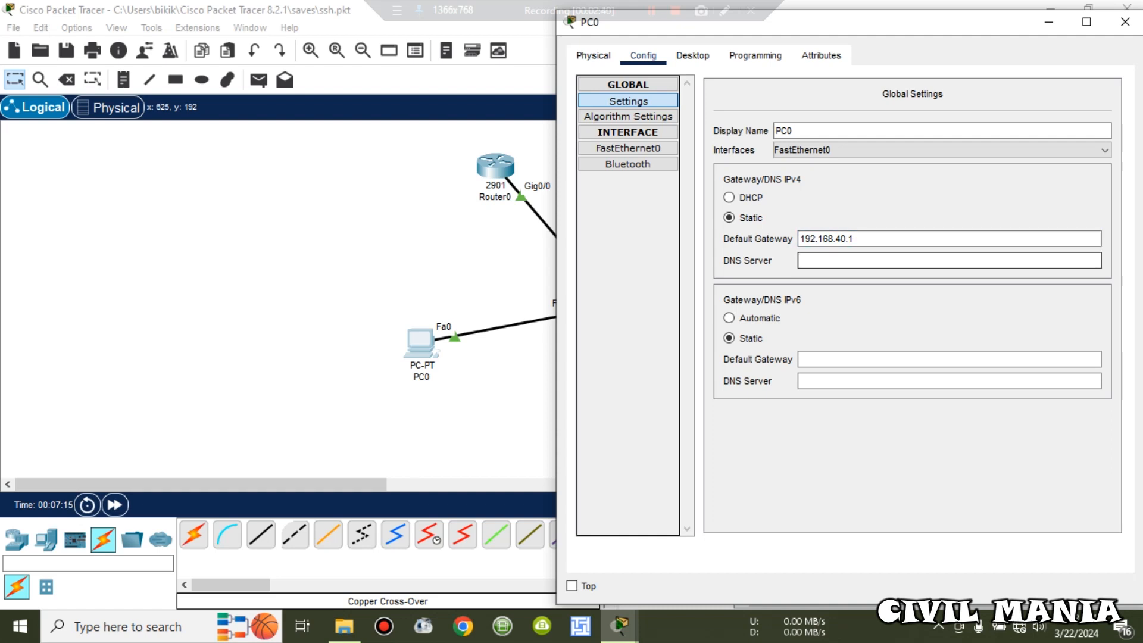
{"action": "type", "text": "192.168.40.1"}
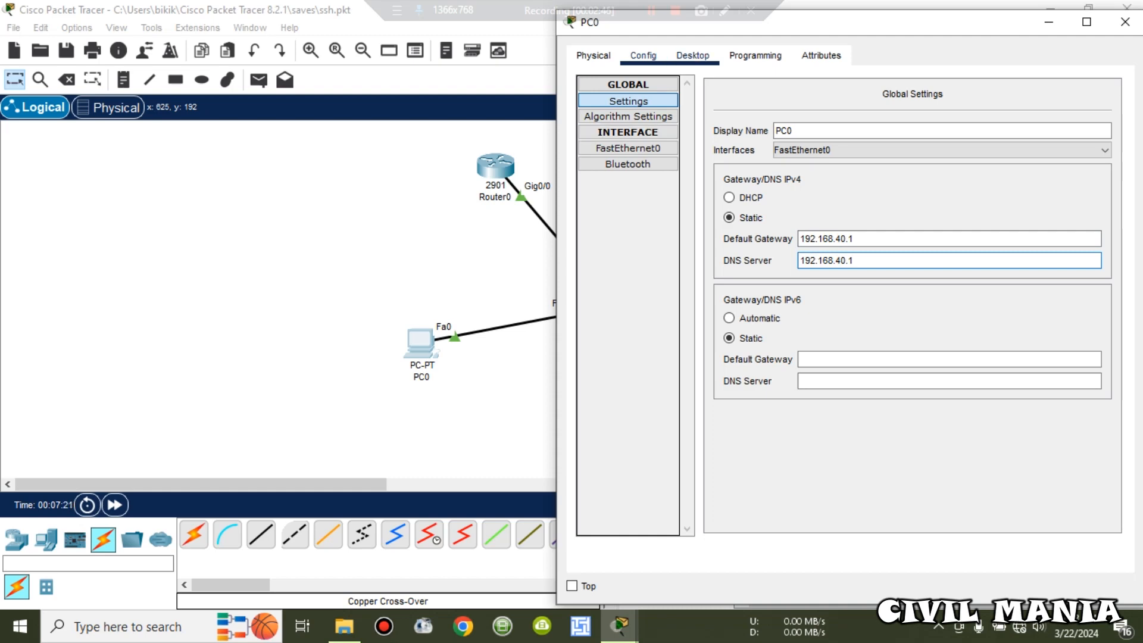
{"action": "left_click", "coordinate": [692, 56]}
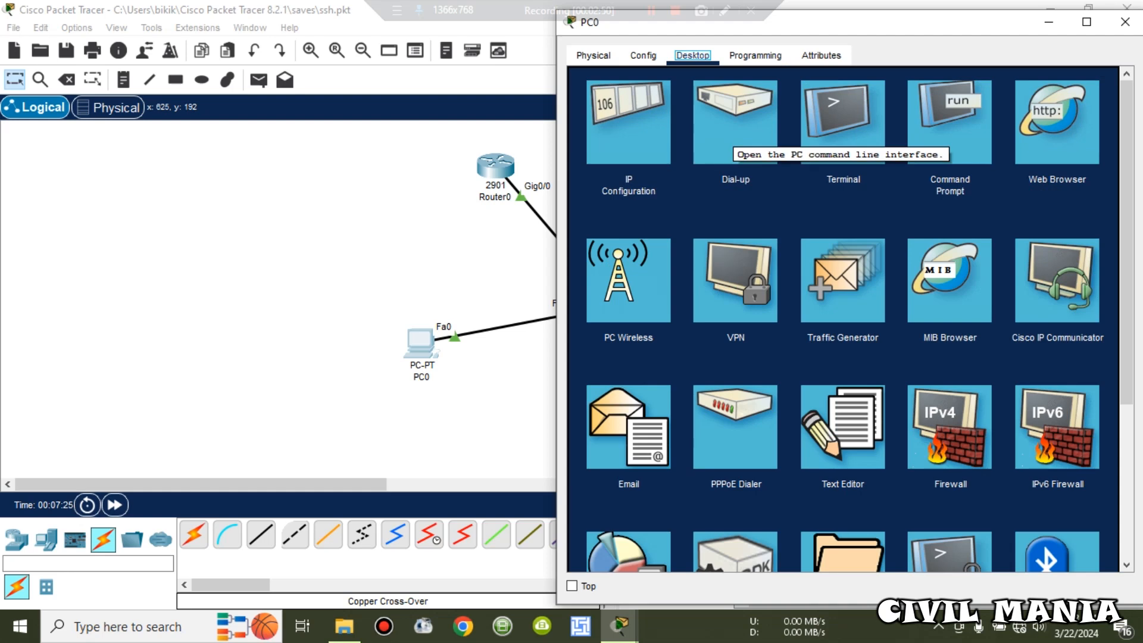
Step: Ping 192.168.40.1 from PC0's Command Prompt, getting 4 of 4 replies
{"action": "left_click", "coordinate": [950, 125]}
{"action": "type", "text": "pi"}
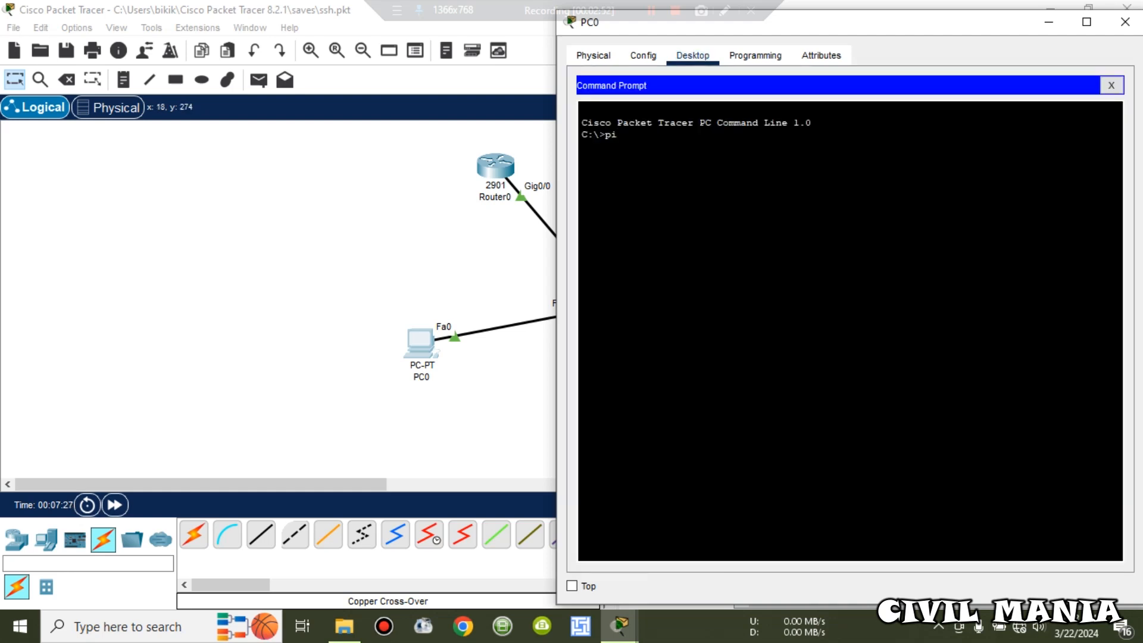
{"action": "type", "text": "ng 192.168.40.1"}
{"action": "key", "text": "Return"}
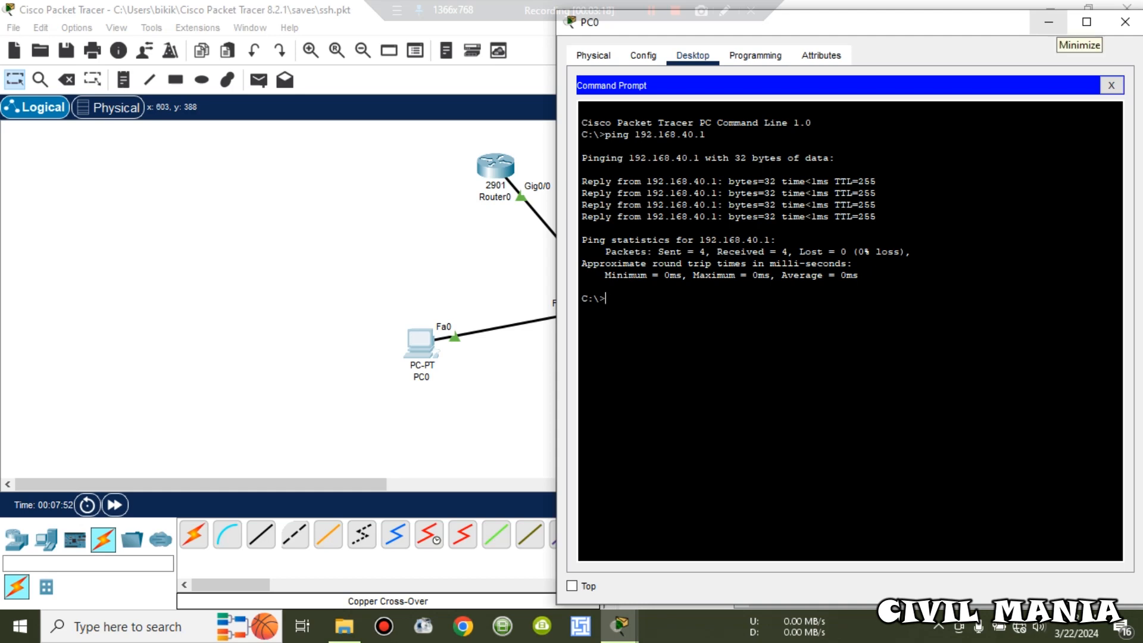
Step: Minimize PC0 and bring Router0's command-line window to the front
{"action": "left_click", "coordinate": [1051, 24]}
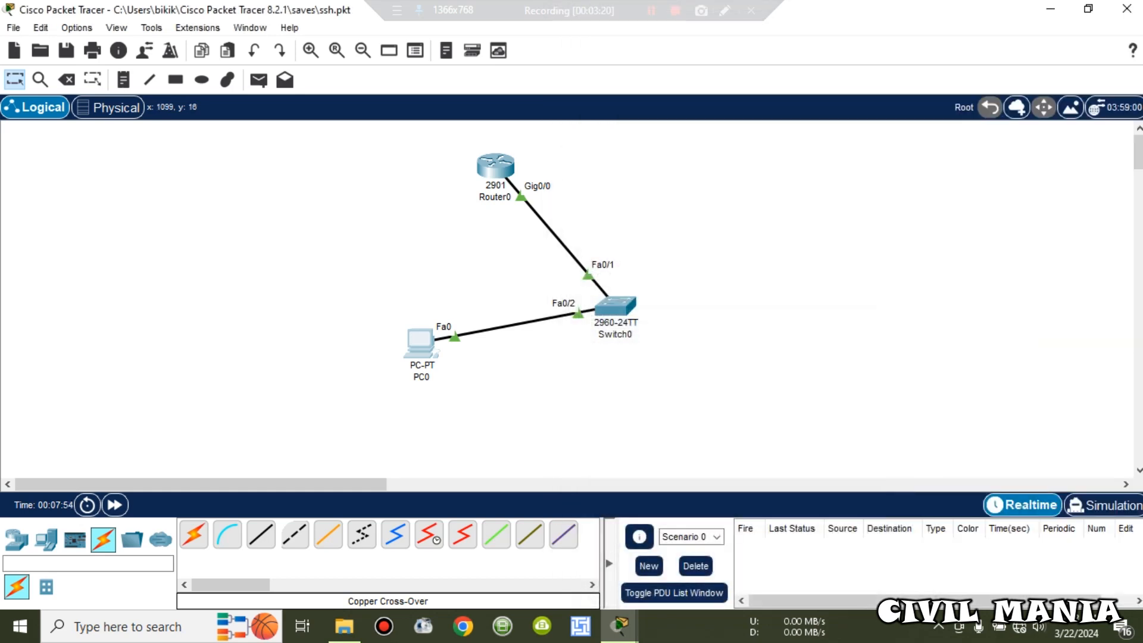
{"action": "mouse_move", "coordinate": [620, 626]}
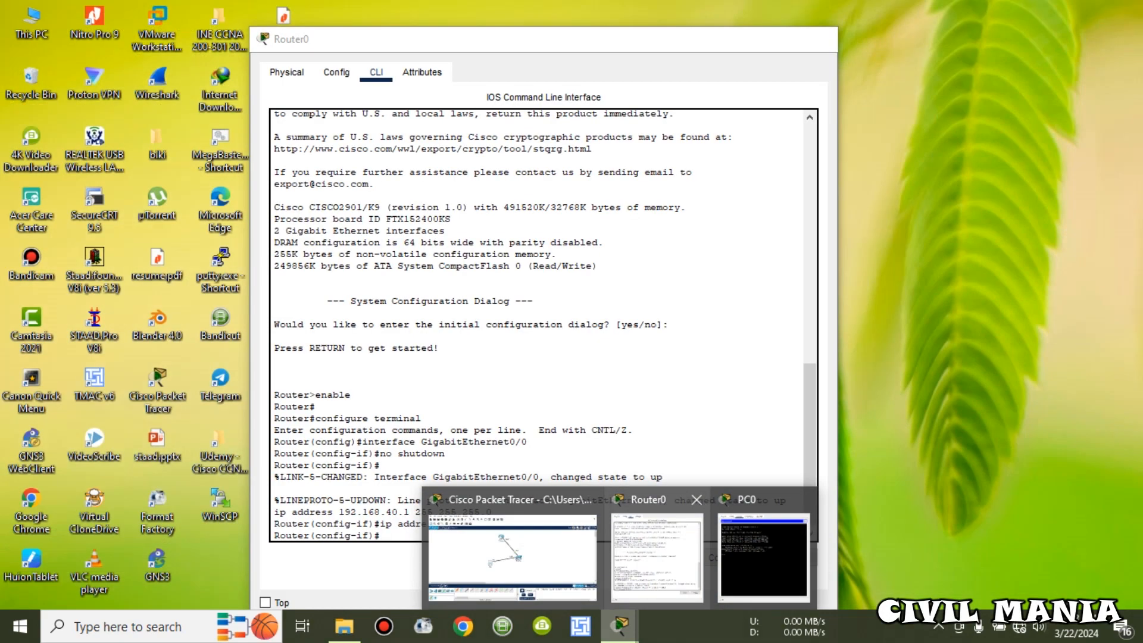
{"action": "left_click", "coordinate": [657, 557]}
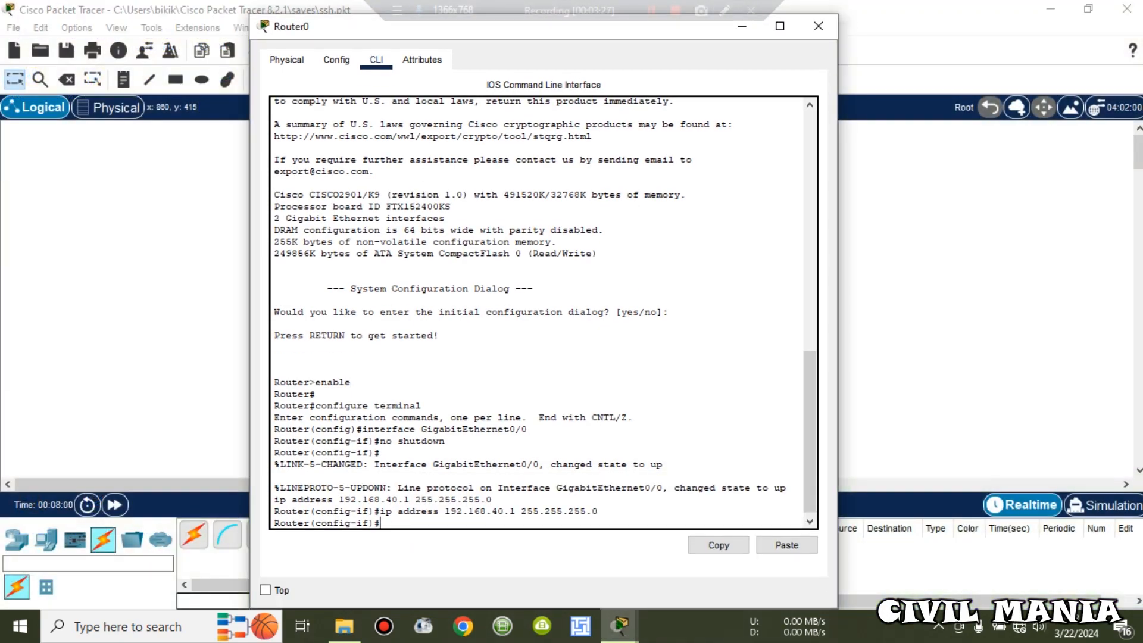
{"action": "key", "text": "Return"}
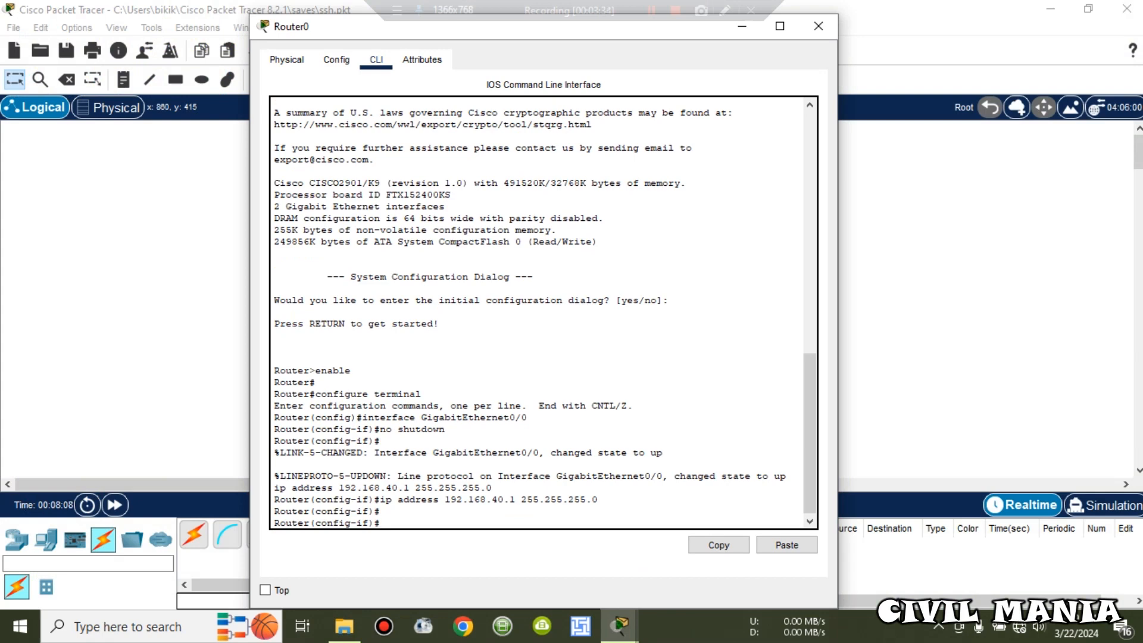
Step: Exit interface configuration with Ctrl+Z and run enable to reach privileged mode
{"action": "type", "text": "hostna"}
{"action": "key", "text": "BackSpace"}
{"action": "key", "text": "BackSpace"}
{"action": "key", "text": "BackSpace"}
{"action": "key", "text": "BackSpace"}
{"action": "key", "text": "BackSpace"}
{"action": "key", "text": "BackSpace"}
{"action": "key", "text": "ctrl+z"}
{"action": "key", "text": "Return"}
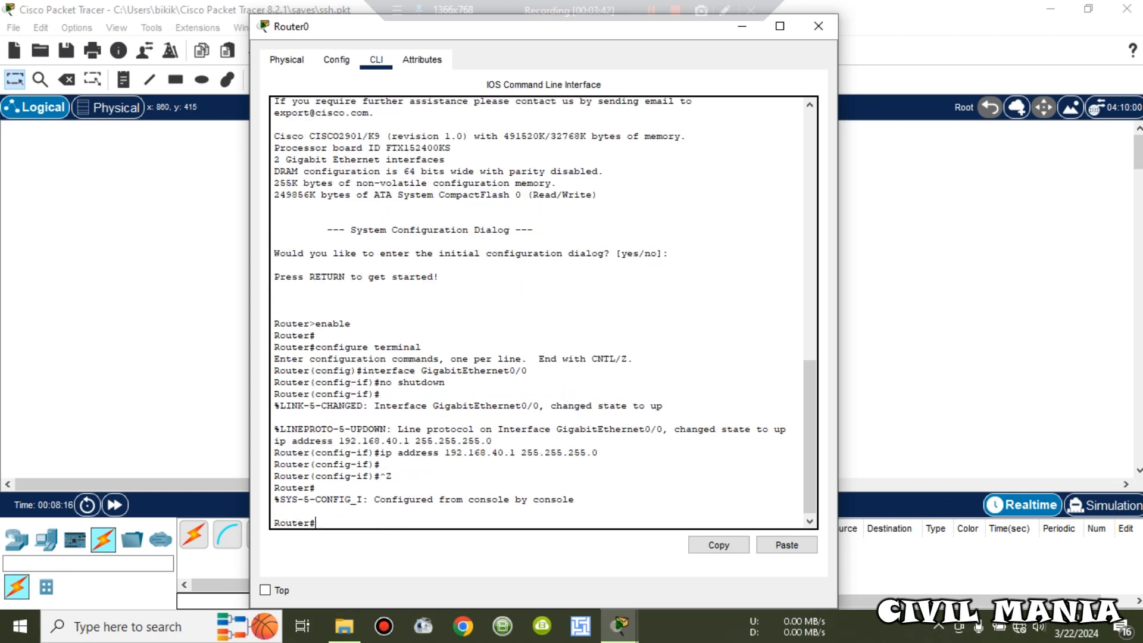
{"action": "type", "text": "en"}
{"action": "key", "text": "Return"}
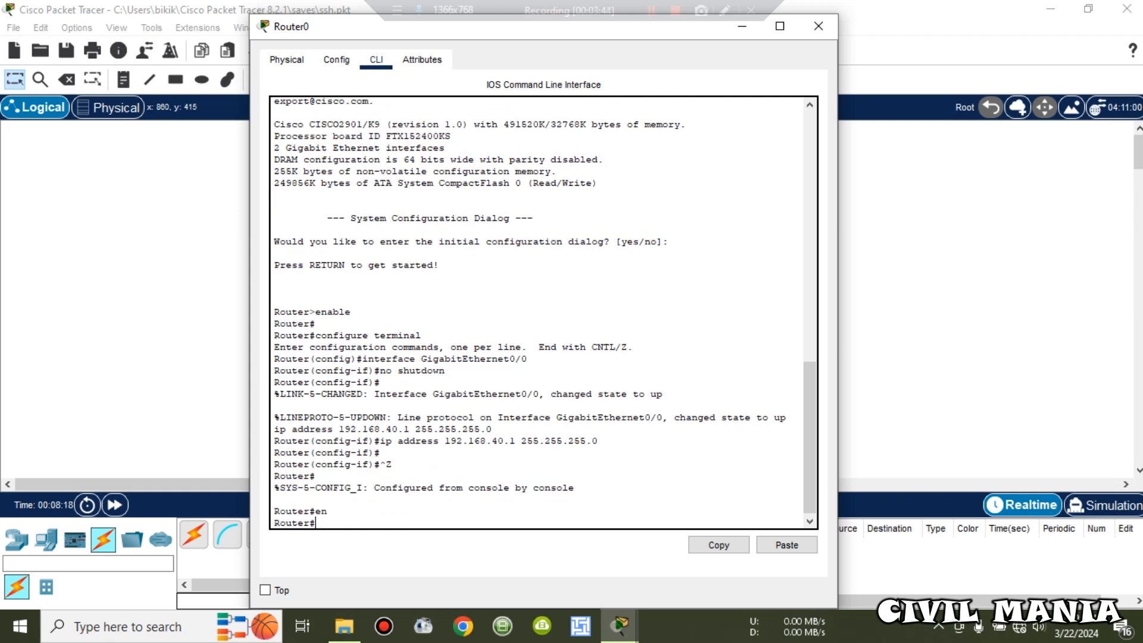
{"action": "type", "text": "con"}
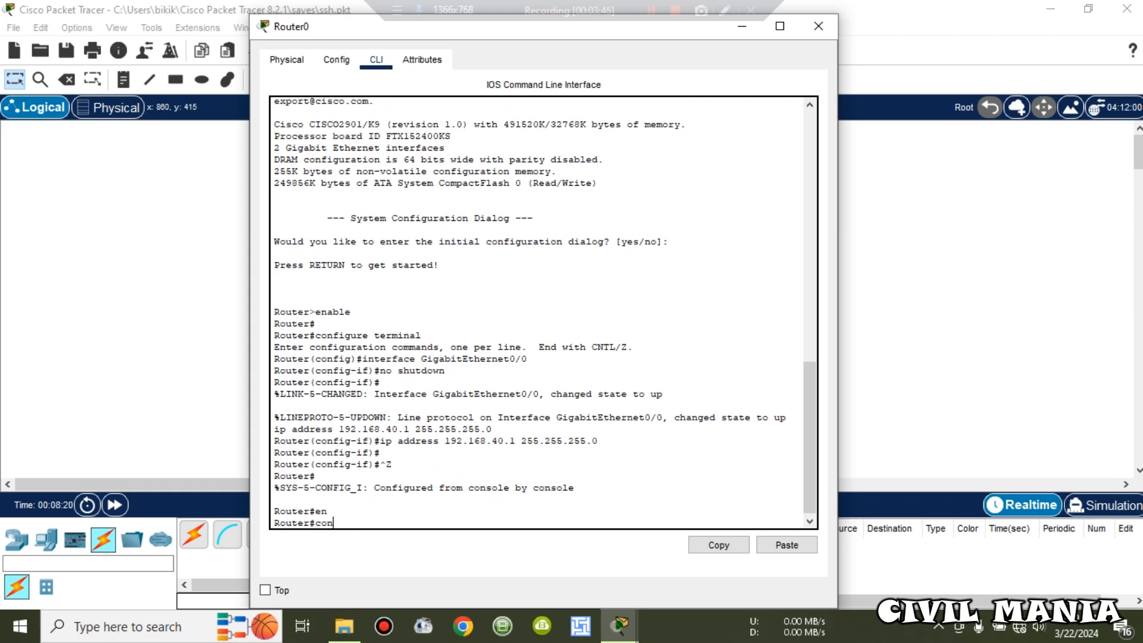
{"action": "type", "text": "fig t"}
Step: Enter global configuration with config t and set the hostname to cisco
{"action": "key", "text": "Return"}
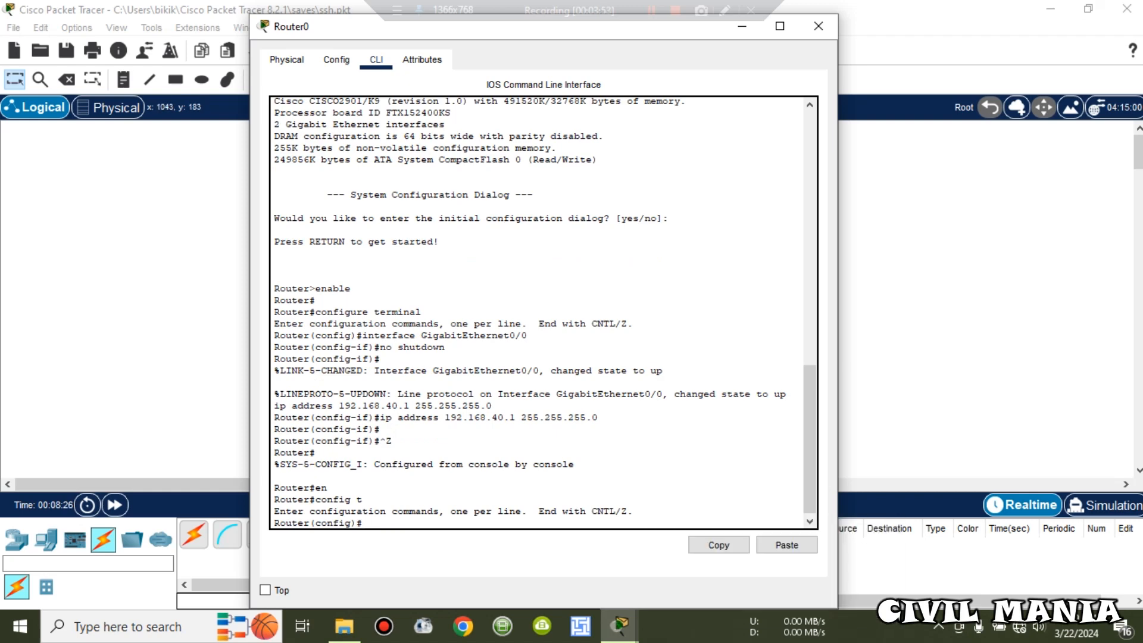
{"action": "type", "text": "host cisco"}
{"action": "key", "text": "Return"}
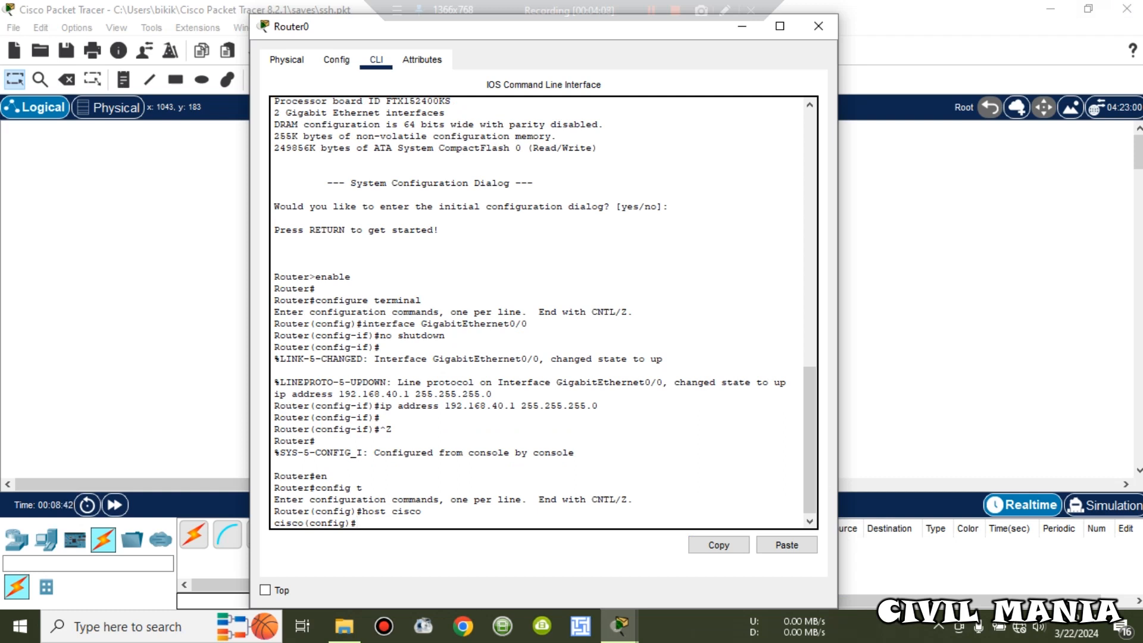
{"action": "type", "text": "ena"}
{"action": "key", "text": "Tab"}
Step: Set an enable secret password on the cisco router
{"action": "type", "text": "secret"}
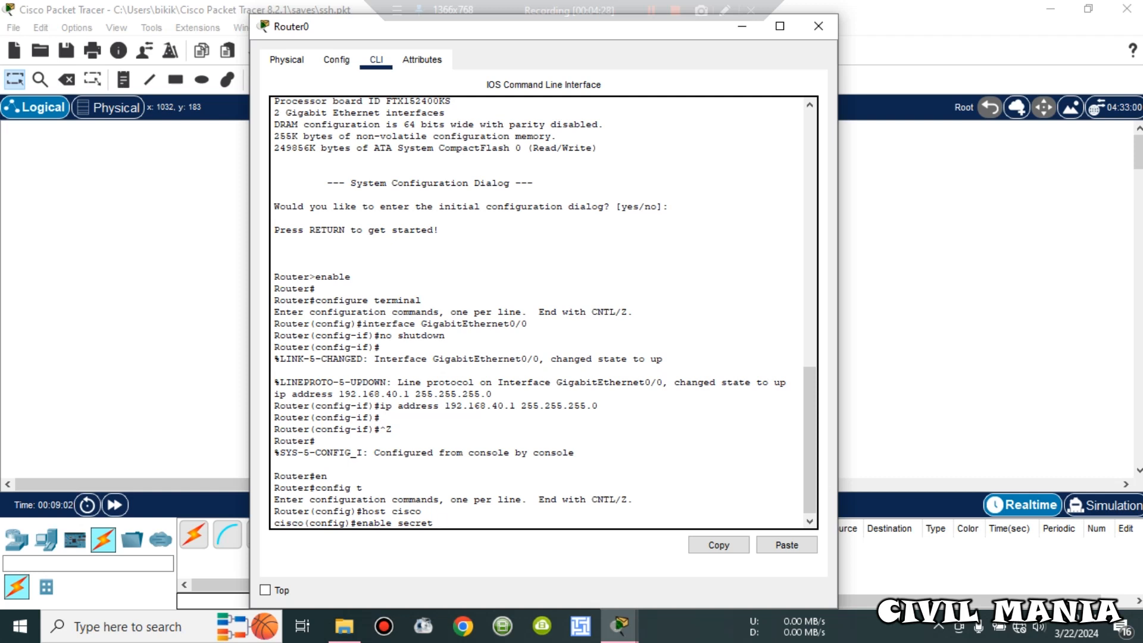
{"action": "type", "text": "123"}
{"action": "key", "text": "Return"}
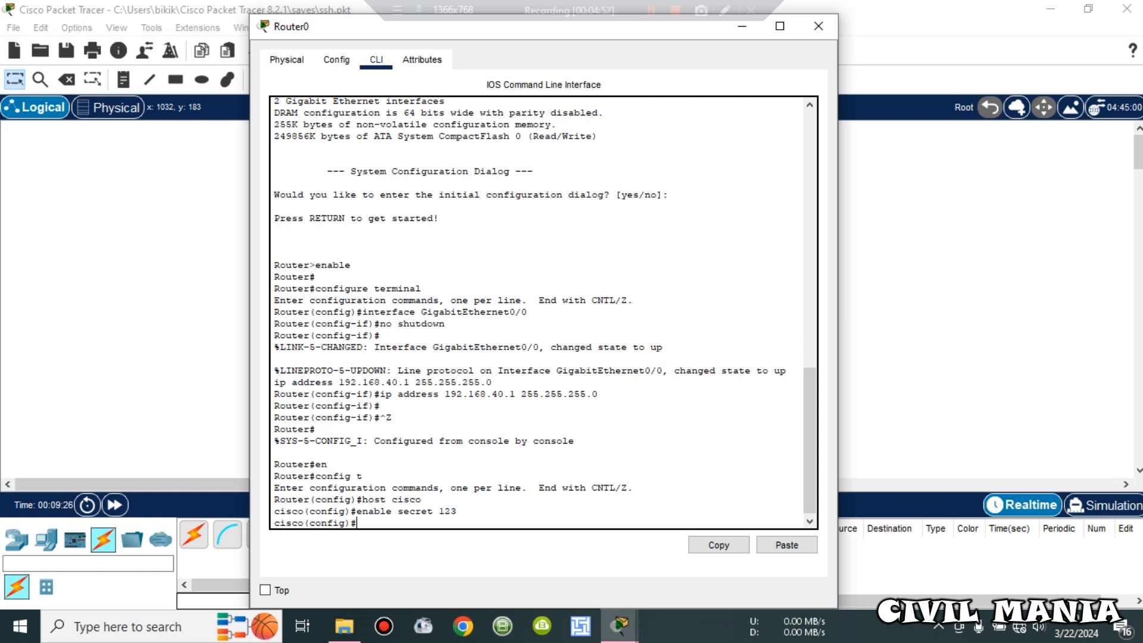
{"action": "type", "text": "line vty 0-15"}
Step: Correct the rejected command to 'line vty 0 15' and enter the vty lines
{"action": "key", "text": "Return"}
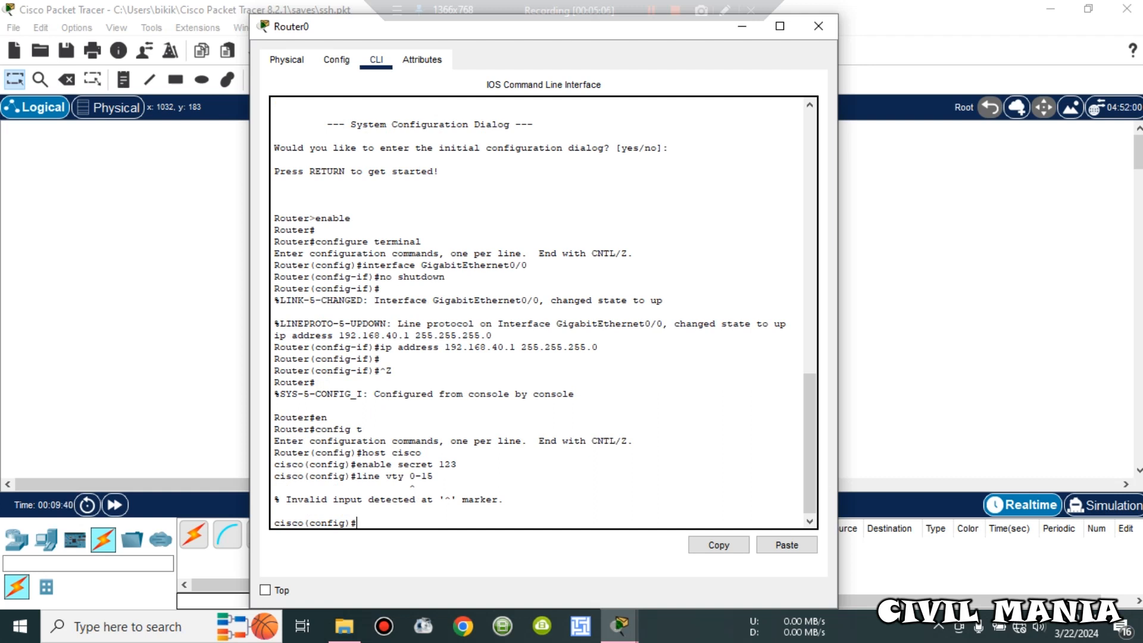
{"action": "key", "text": "Up"}
{"action": "key", "text": "Left"}
{"action": "key", "text": "BackSpace"}
{"action": "key", "text": "Return"}
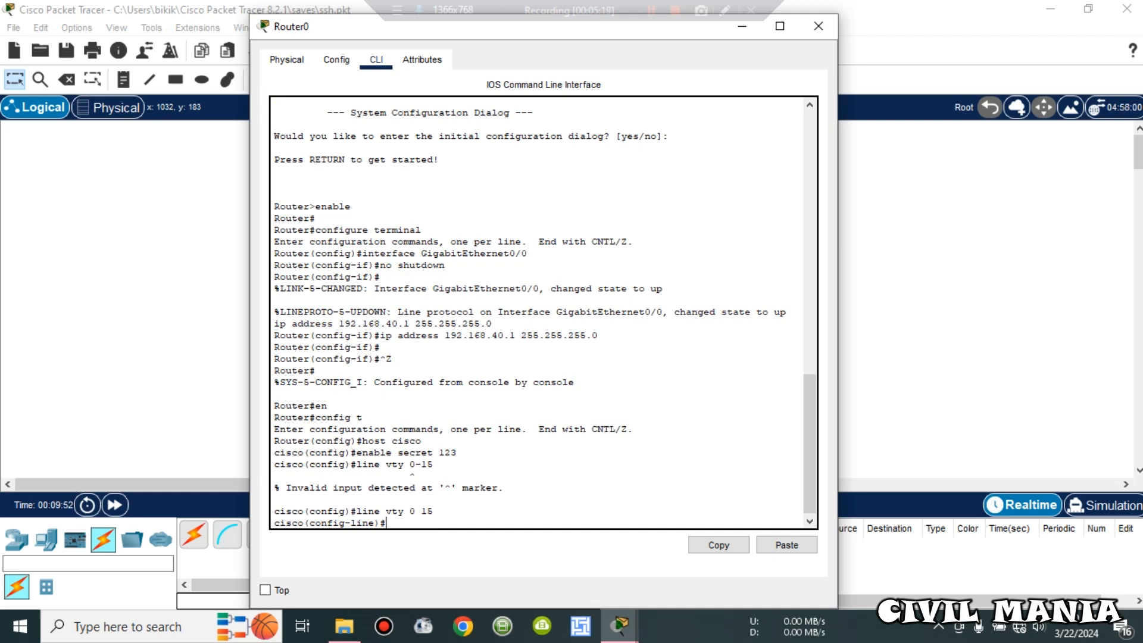
Step: Restrict the vty lines to SSH with 'transport input ssh'
{"action": "type", "text": "p"}
{"action": "key", "text": "BackSpace"}
{"action": "type", "text": "input"}
{"action": "key", "text": "BackSpace"}
{"action": "key", "text": "BackSpace"}
{"action": "key", "text": "BackSpace"}
{"action": "key", "text": "BackSpace"}
{"action": "key", "text": "BackSpace"}
{"action": "type", "text": "transport insput"}
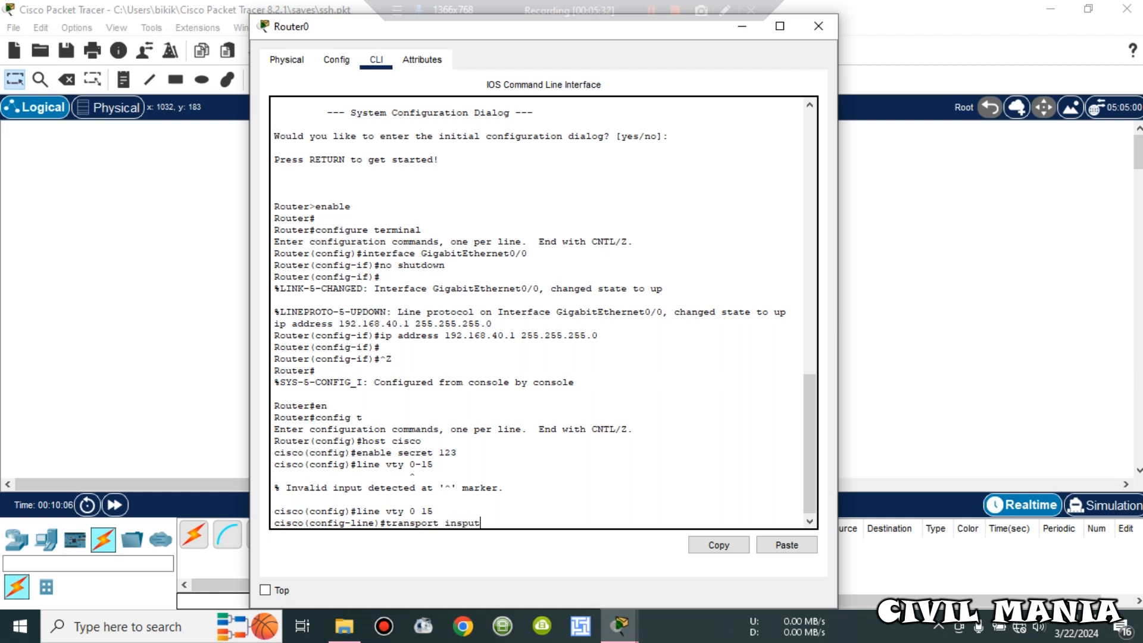
{"action": "key", "text": "BackSpace"}
{"action": "key", "text": "BackSpace"}
{"action": "key", "text": "BackSpace"}
{"action": "key", "text": "BackSpace"}
{"action": "key", "text": "BackSpace"}
{"action": "key", "text": "BackSpace"}
{"action": "type", "text": "put ssh"}
{"action": "key", "text": "Return"}
Step: Give the vty lines a password and require login
{"action": "type", "text": "p"}
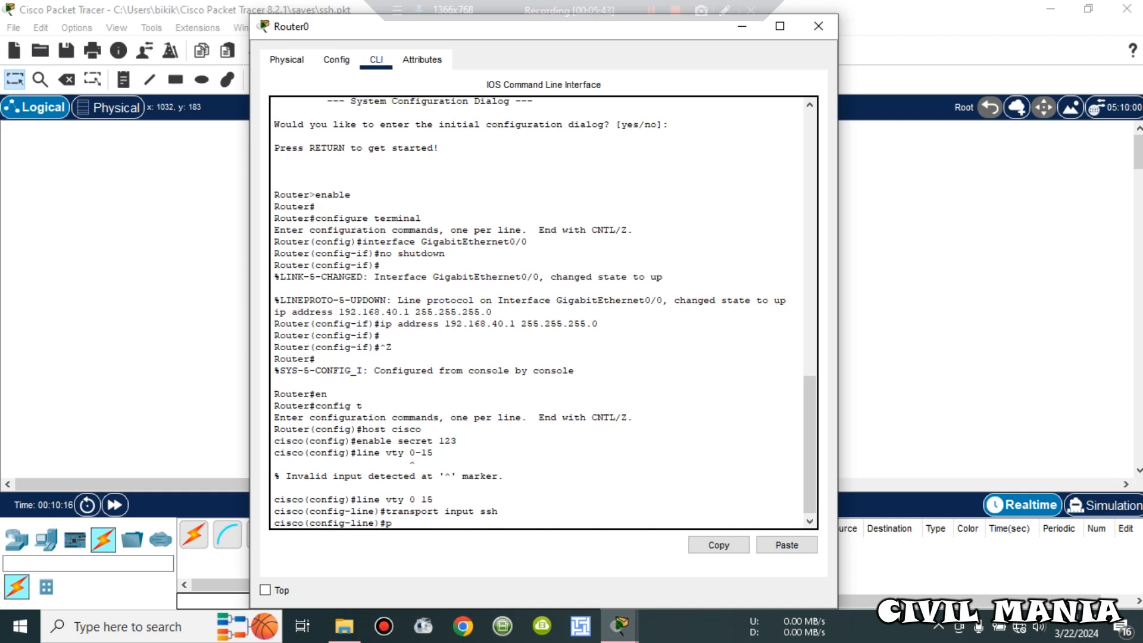
{"action": "type", "text": "assword 456"}
{"action": "key", "text": "Return"}
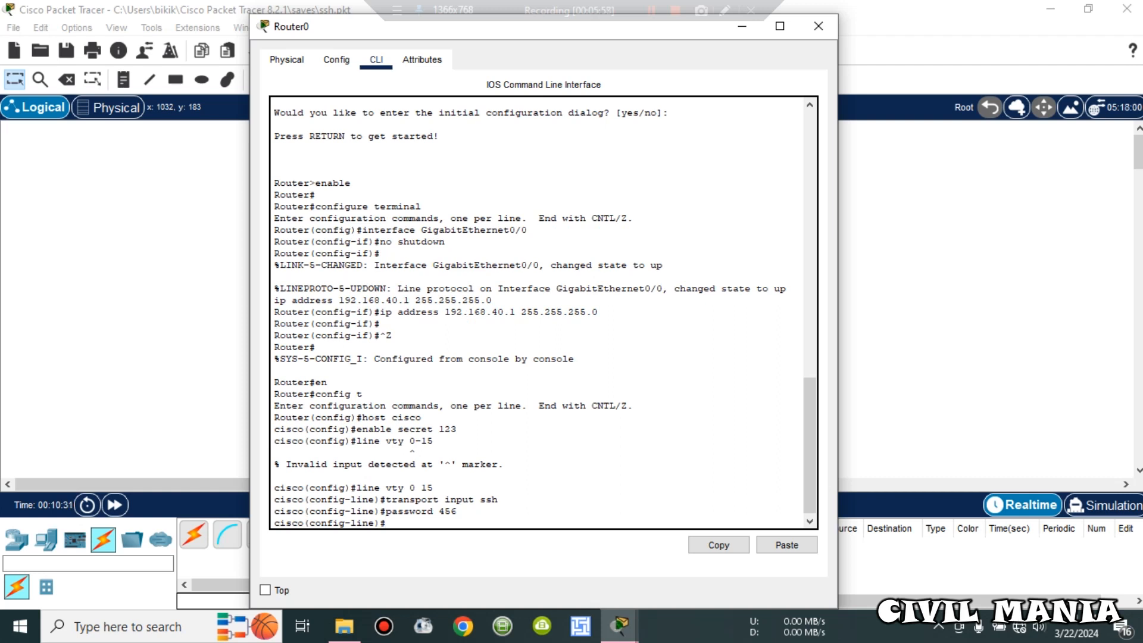
{"action": "type", "text": "login"}
{"action": "key", "text": "Return"}
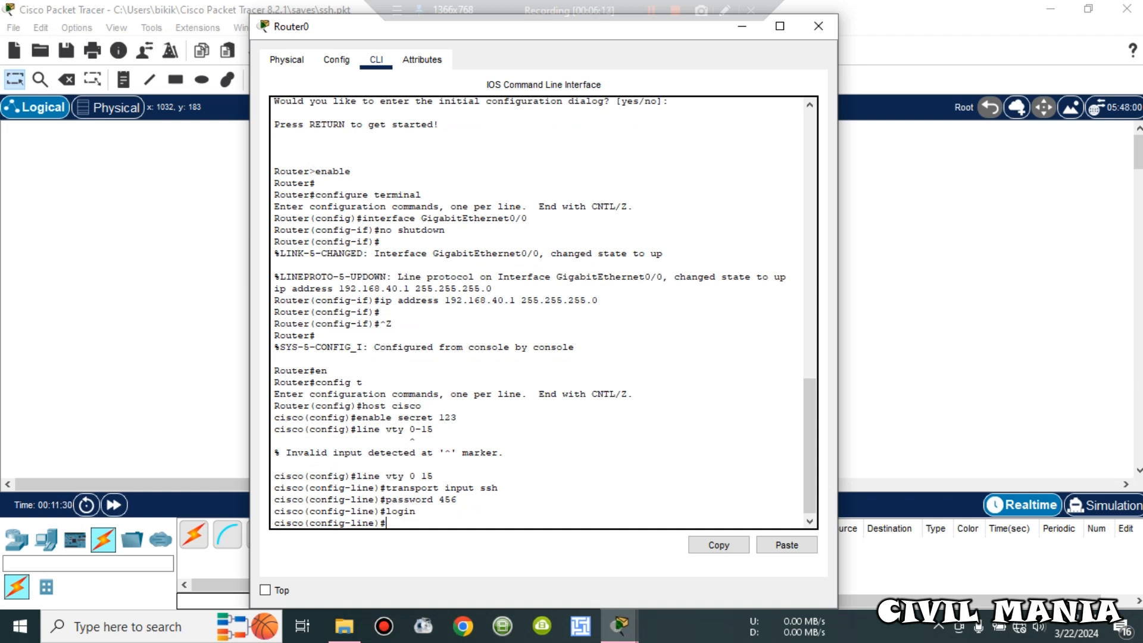
Step: Set Router0's domain name to atm and enter 'crypto key generate rsa' at the config prompt
{"action": "type", "text": "ip domain name atm"}
{"action": "key", "text": "Return"}
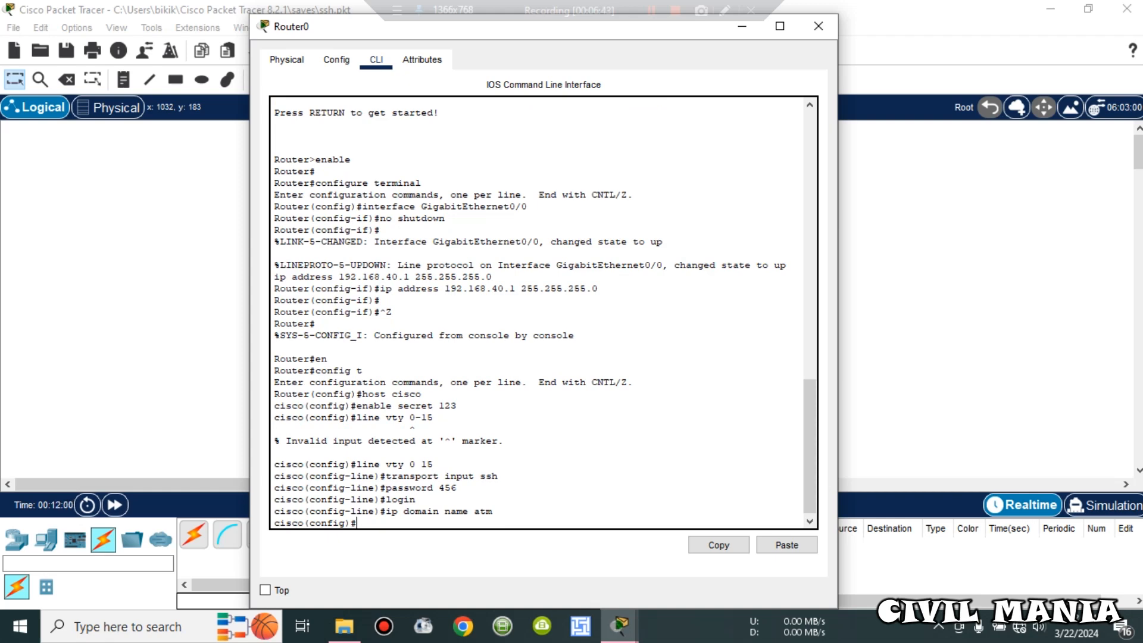
{"action": "type", "text": "crypto key generate"}
{"action": "type", "text": "rs"}
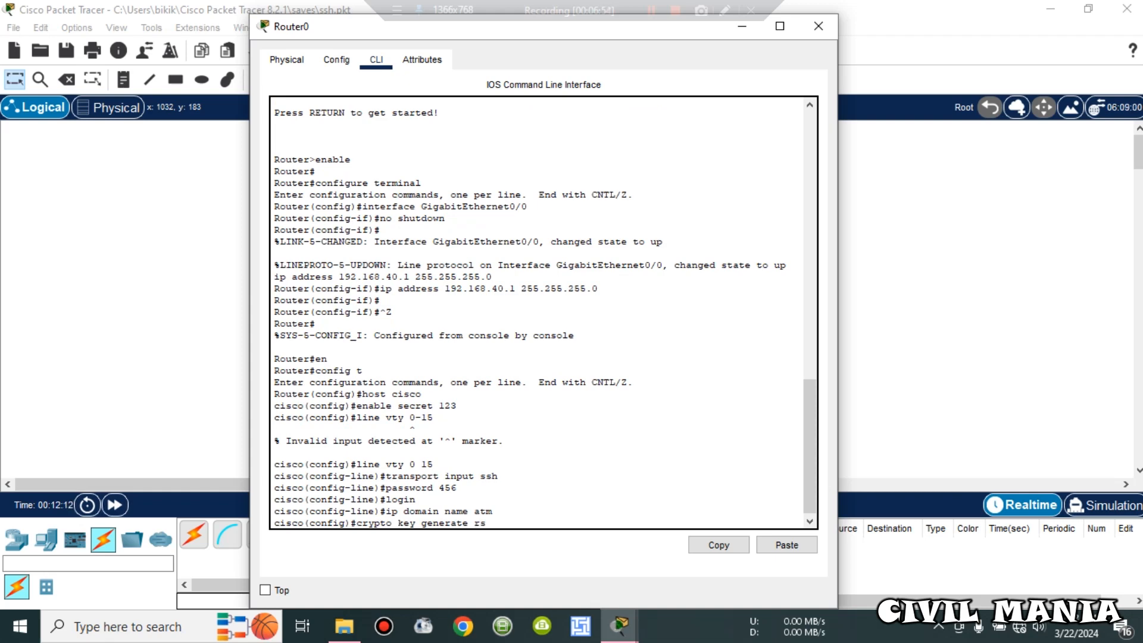
{"action": "key", "text": "Caps_Lock"}
{"action": "key", "text": "Caps_Lock"}
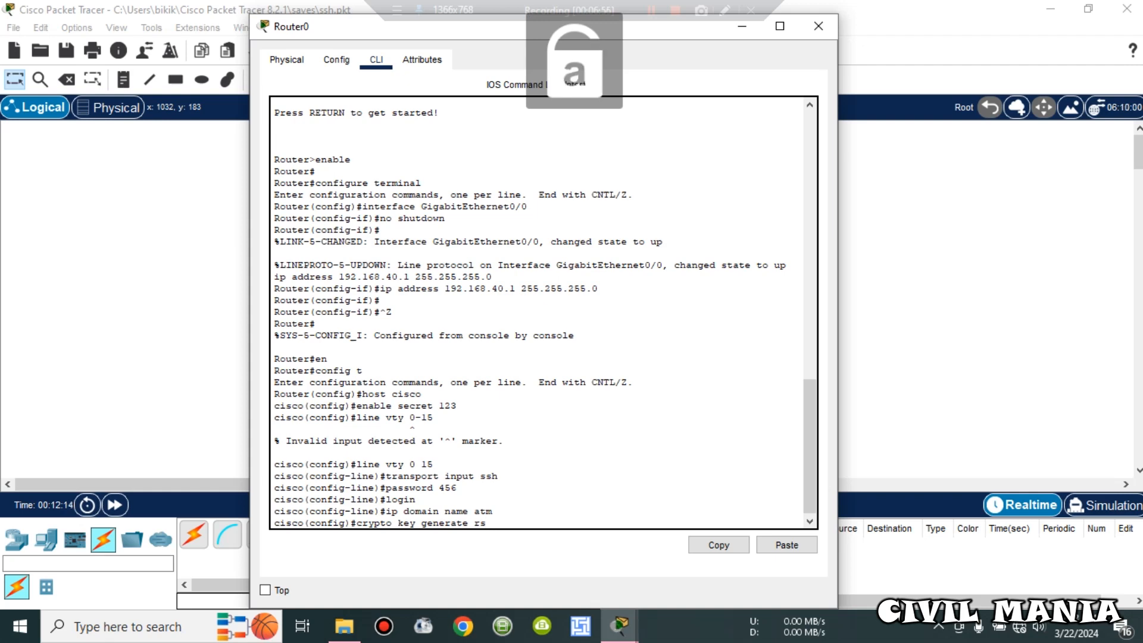
{"action": "type", "text": "a"}
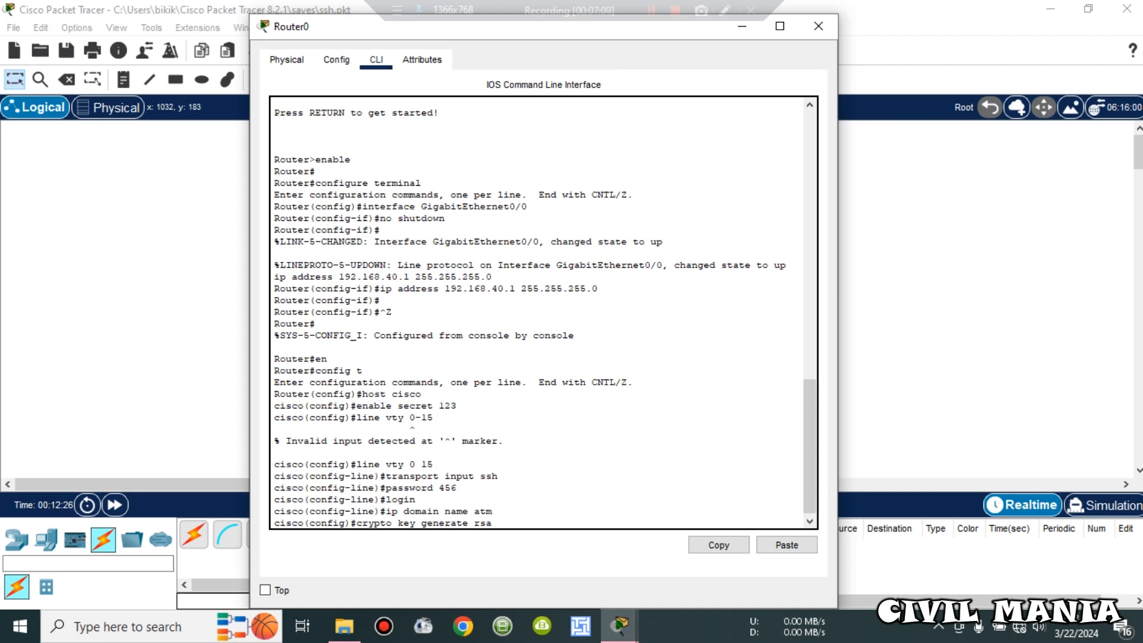
Step: Run crypto key generate rsa and accept the default 512-bit modulus, enabling SSH 1.5
{"action": "key", "text": "Return"}
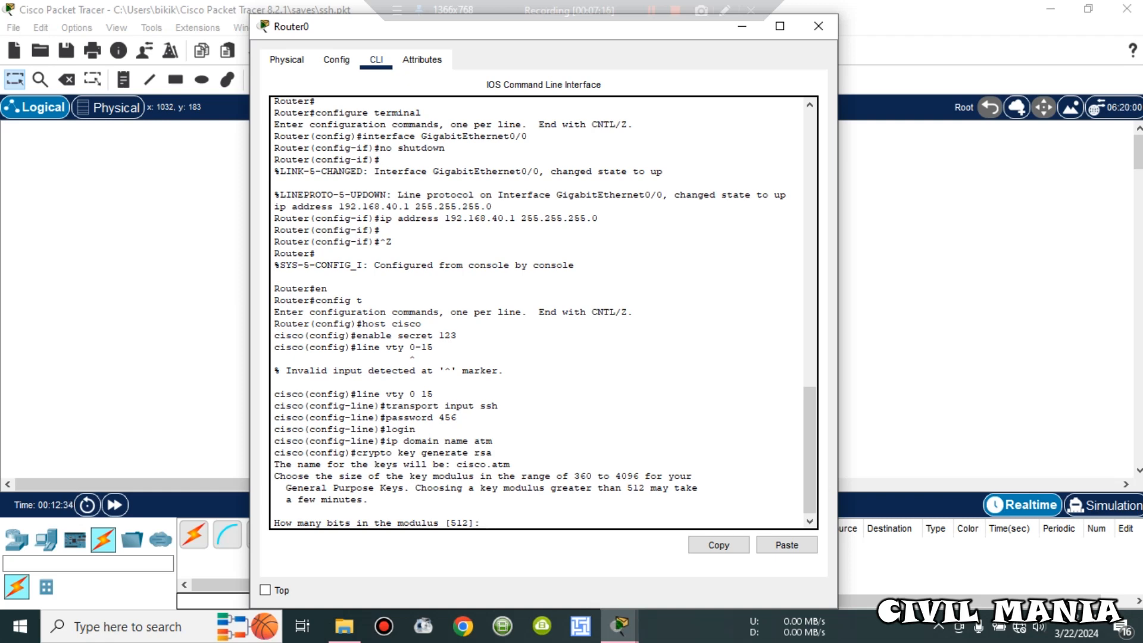
{"action": "left_click_drag", "start_coordinate": [574, 476], "coordinate": [639, 476]}
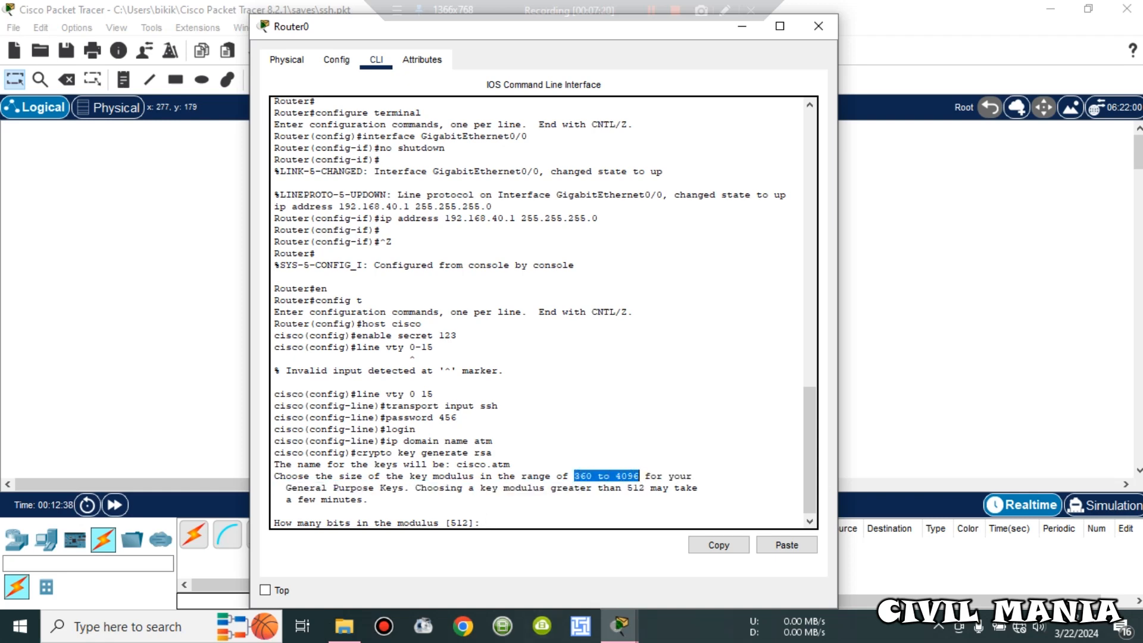
{"action": "left_click", "coordinate": [489, 523]}
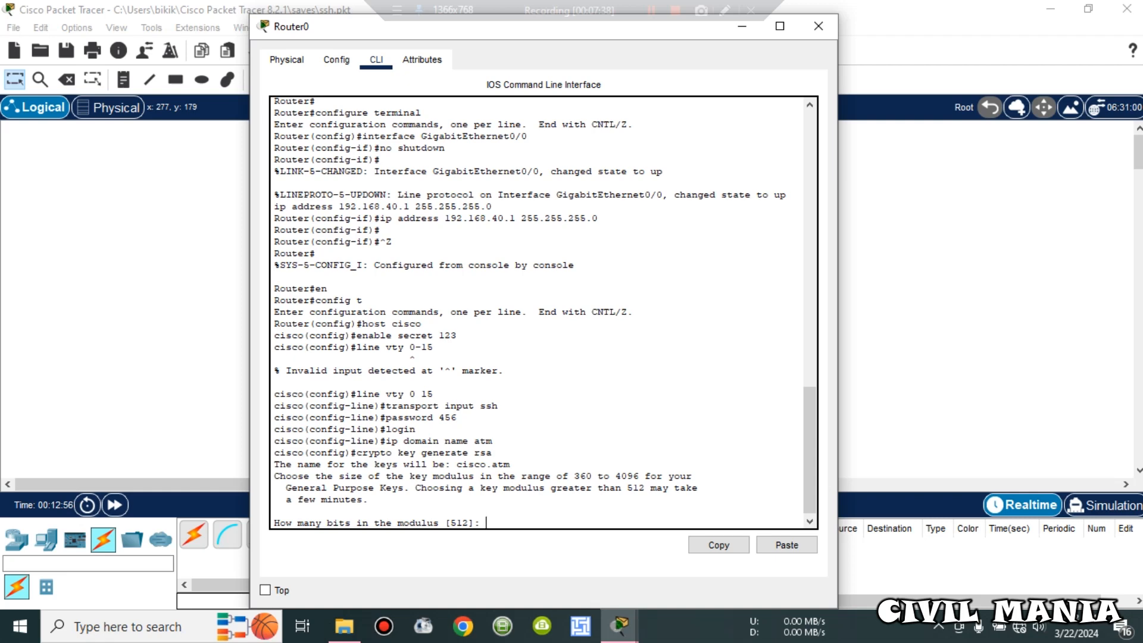
{"action": "key", "text": "Return"}
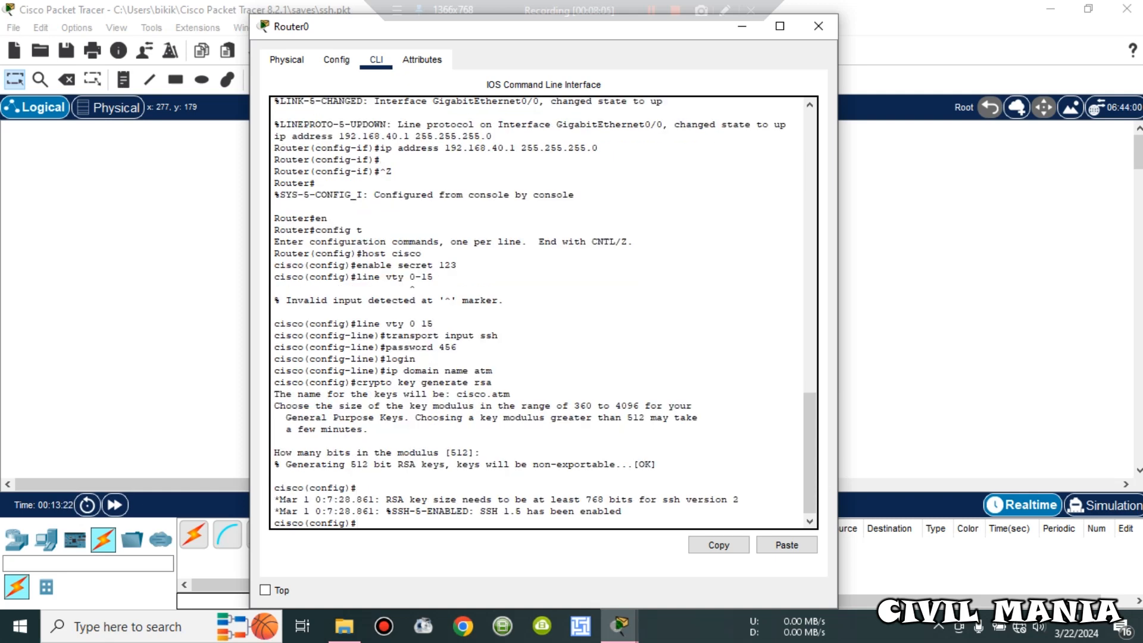
{"action": "left_click_drag", "start_coordinate": [327, 512], "coordinate": [368, 511]}
{"action": "left_click", "coordinate": [368, 512]}
{"action": "key", "text": "Return"}
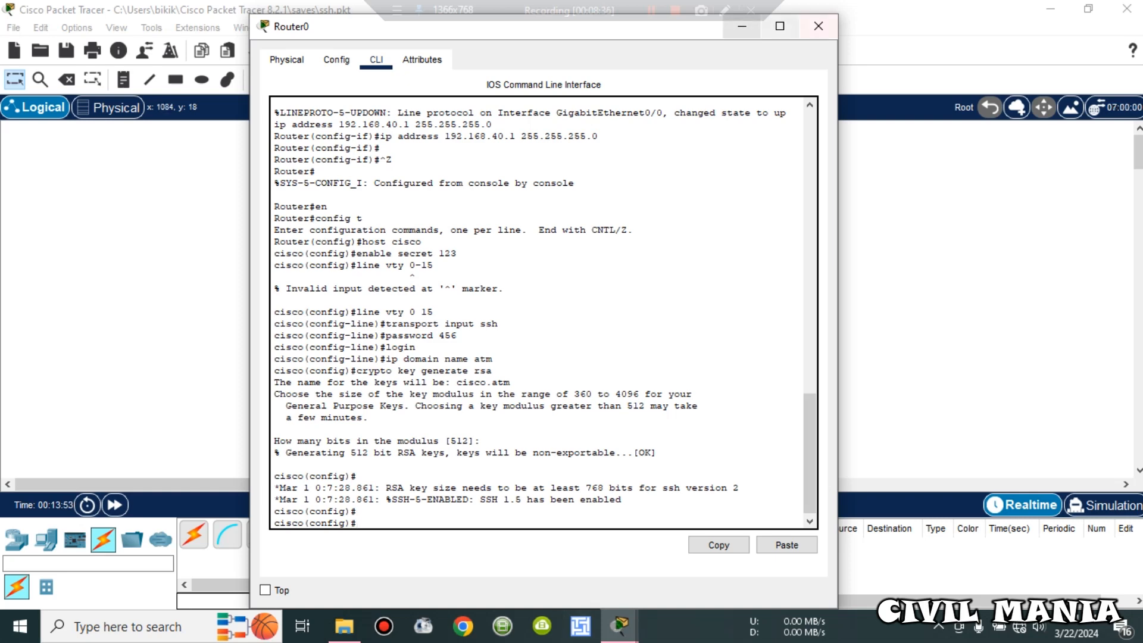
Step: Switch to PC0's Command Prompt and run 'ssh -l atm 192.168.40.2', which the remote host refuses
{"action": "left_click", "coordinate": [742, 26]}
{"action": "left_click", "coordinate": [619, 627]}
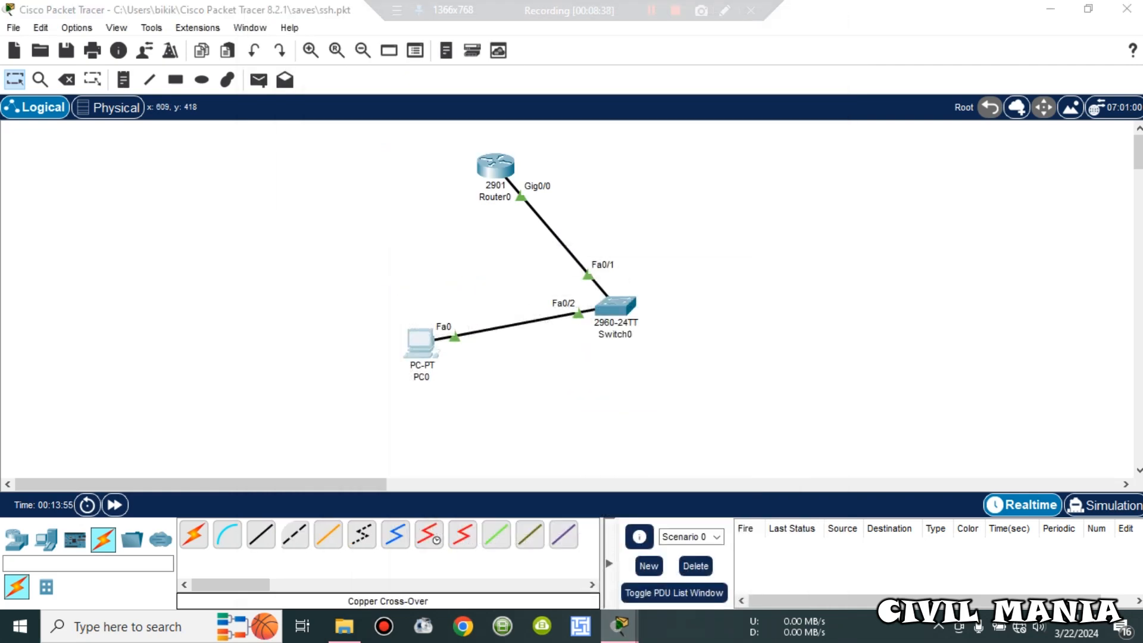
{"action": "left_click", "coordinate": [763, 556]}
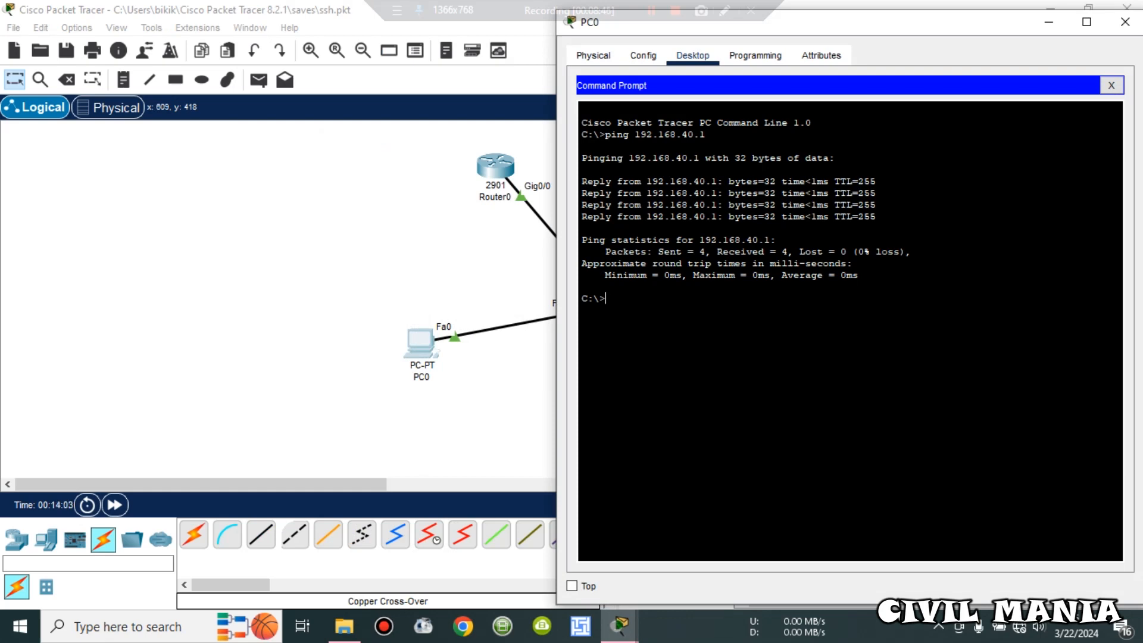
{"action": "type", "text": "ssh -l atm 192.168.40.2"}
{"action": "key", "text": "Return"}
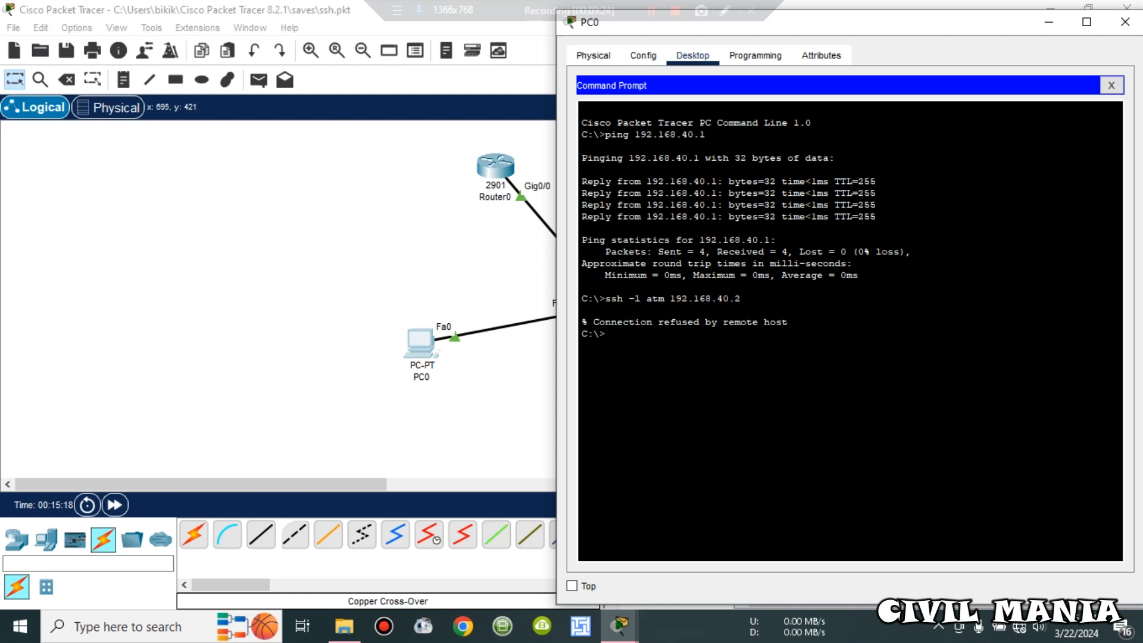
Step: Bring Router0's CLI back and exit global configuration mode
{"action": "mouse_move", "coordinate": [619, 625]}
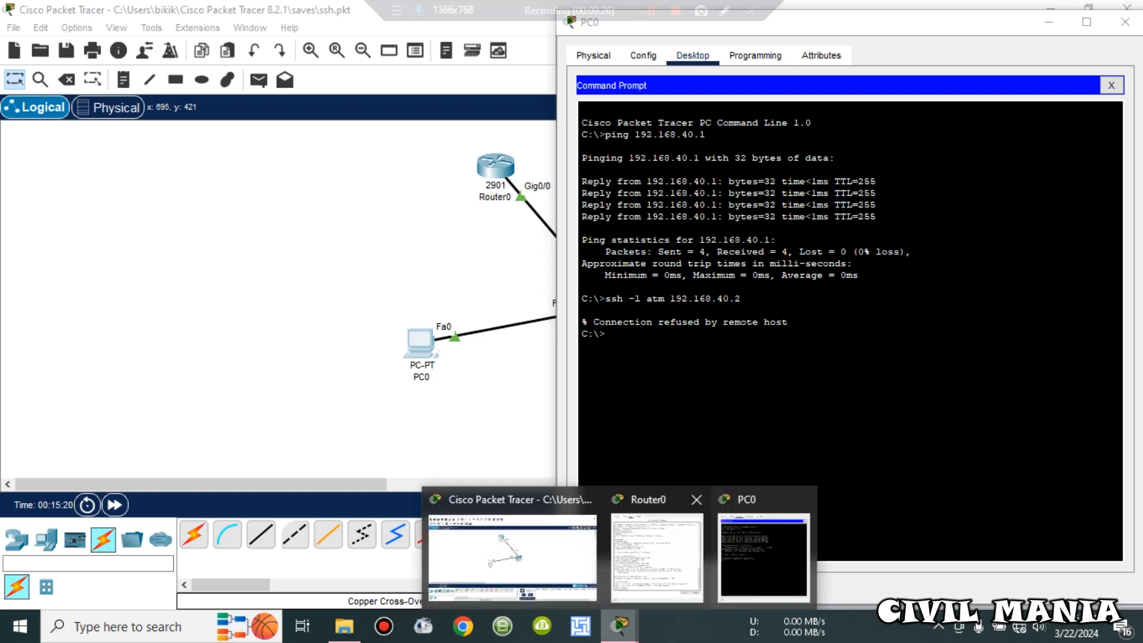
{"action": "left_click", "coordinate": [663, 547]}
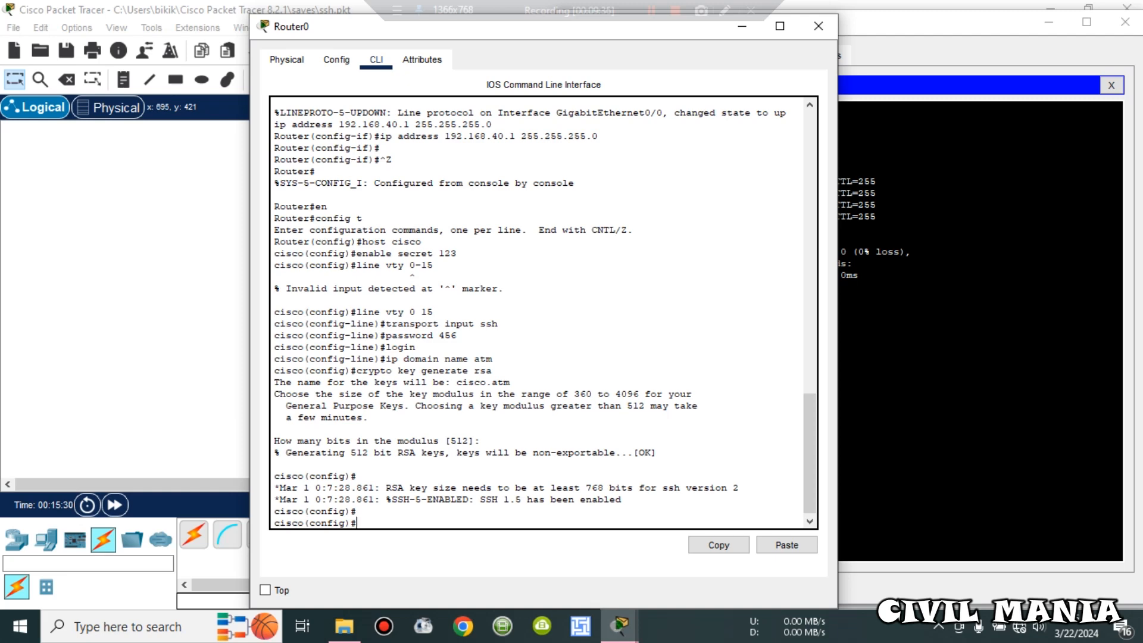
{"action": "type", "text": "exit"}
{"action": "key", "text": "Return"}
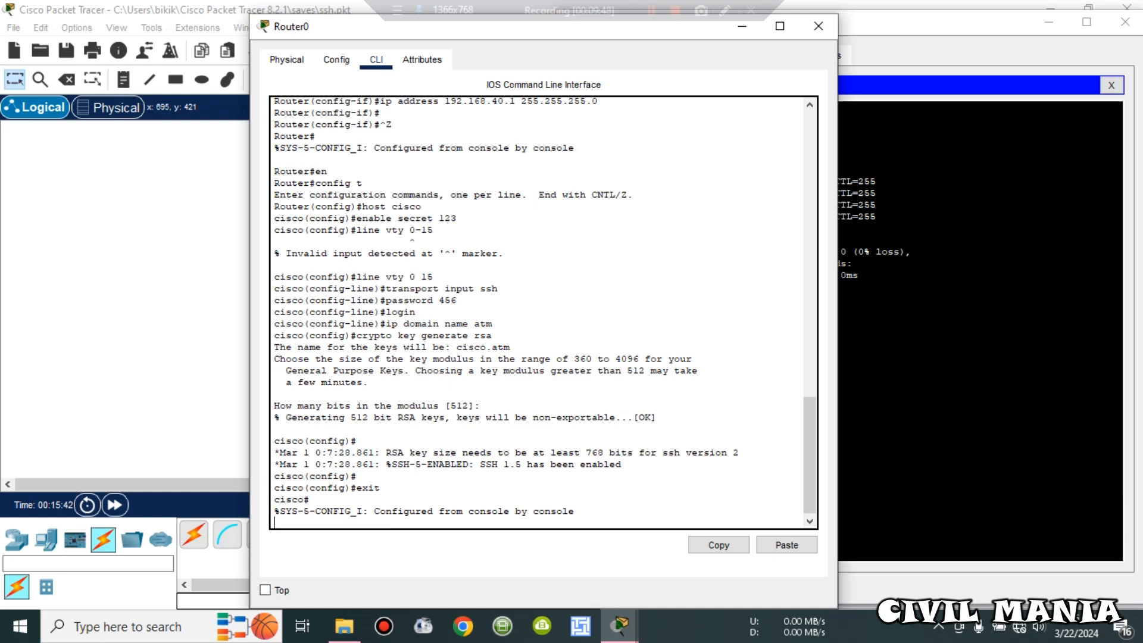
Step: Run 'ena' then 'show run' to display the 757-byte running configuration with hostname cisco
{"action": "key", "text": "Return"}
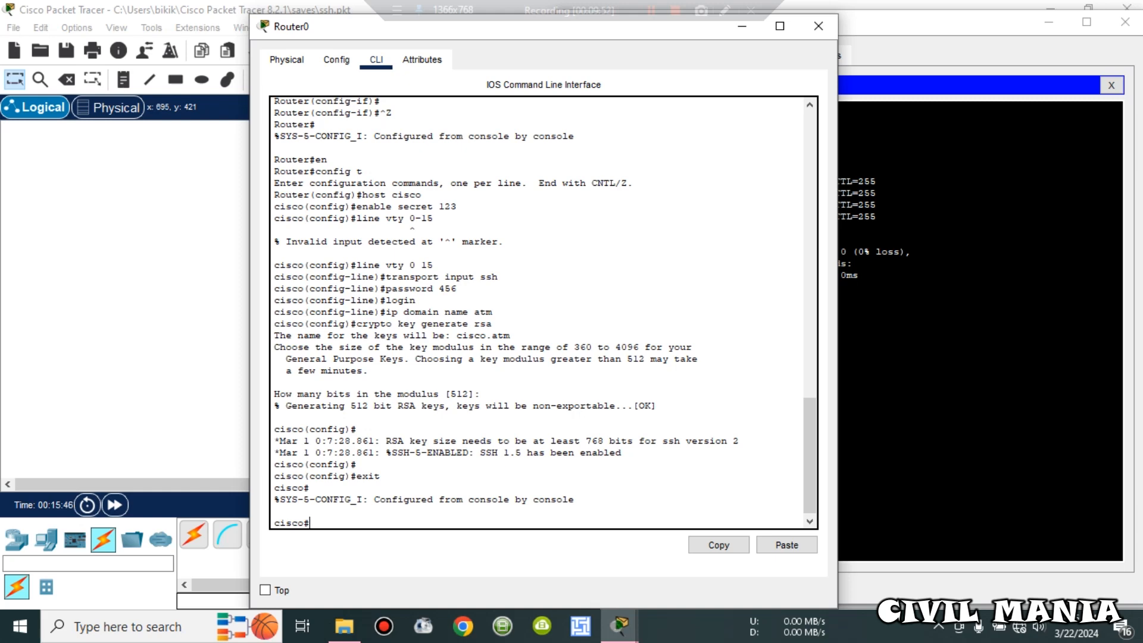
{"action": "type", "text": "ena"}
{"action": "key", "text": "Return"}
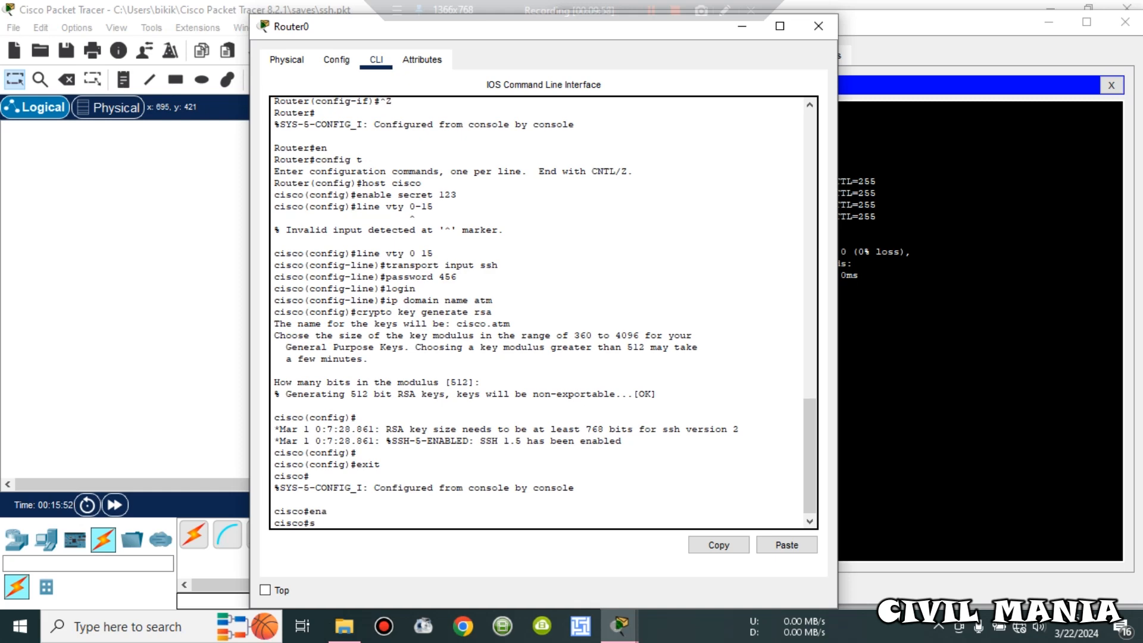
{"action": "type", "text": "show run"}
{"action": "key", "text": "Return"}
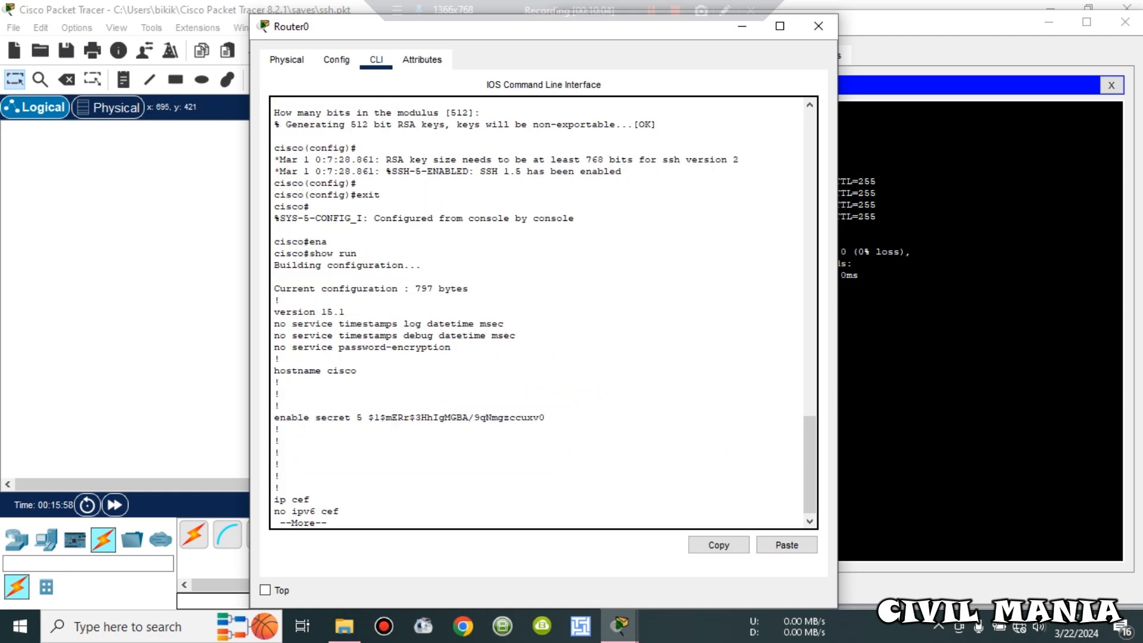
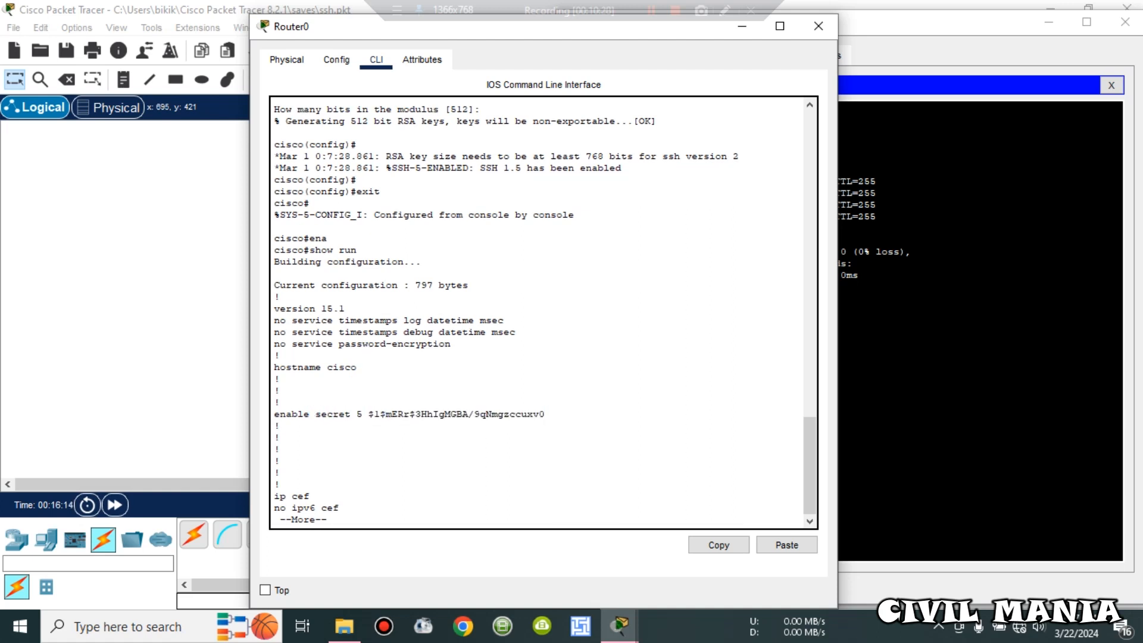
Step: Page to the next screen of the running config and briefly highlight the 'ip ssh version 1' line
{"action": "key", "text": "space"}
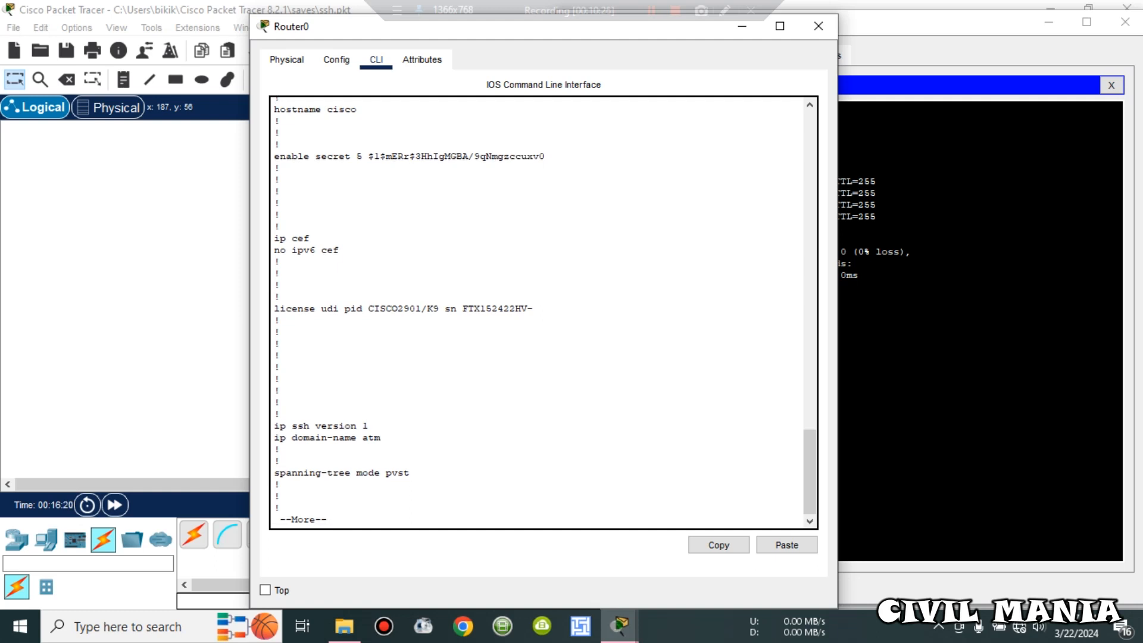
{"action": "left_click_drag", "start_coordinate": [275, 425], "coordinate": [369, 425]}
{"action": "left_click", "coordinate": [368, 425]}
Step: Page through the interface and vty settings to the end of the config, then minimize Router0's CLI
{"action": "key", "text": "space"}
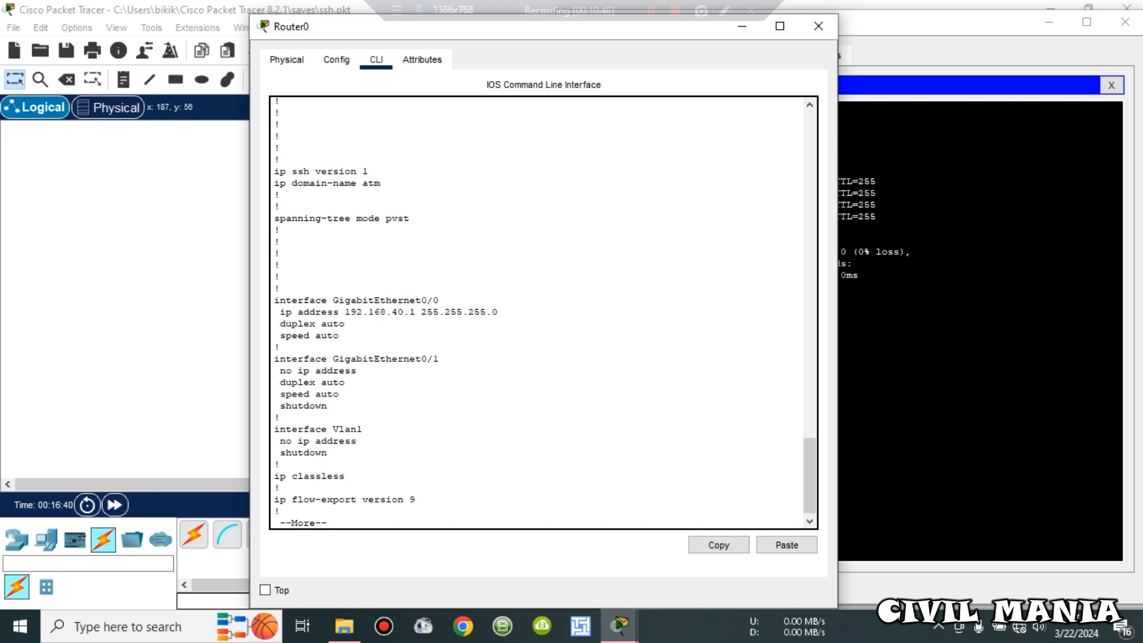
{"action": "key", "text": "space"}
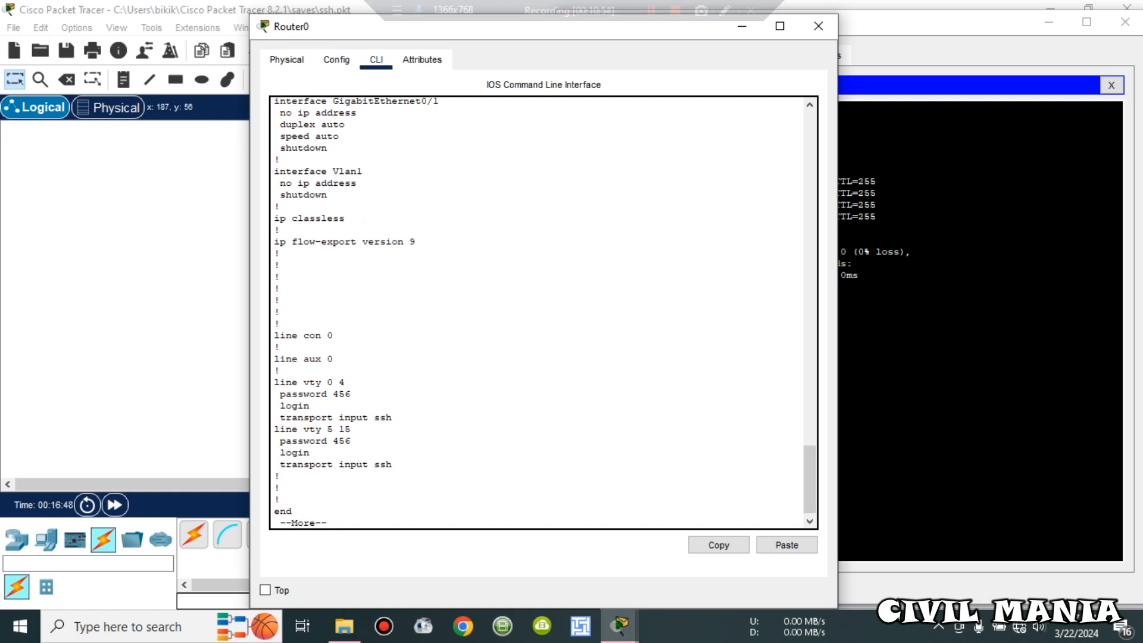
{"action": "key", "text": "space"}
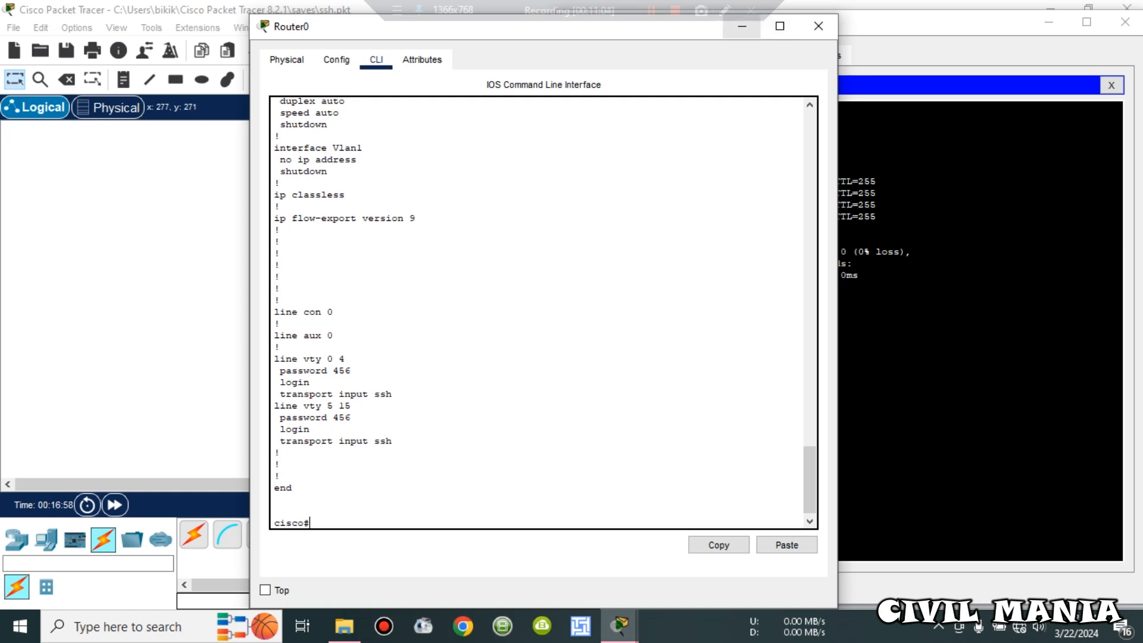
{"action": "left_click", "coordinate": [743, 26]}
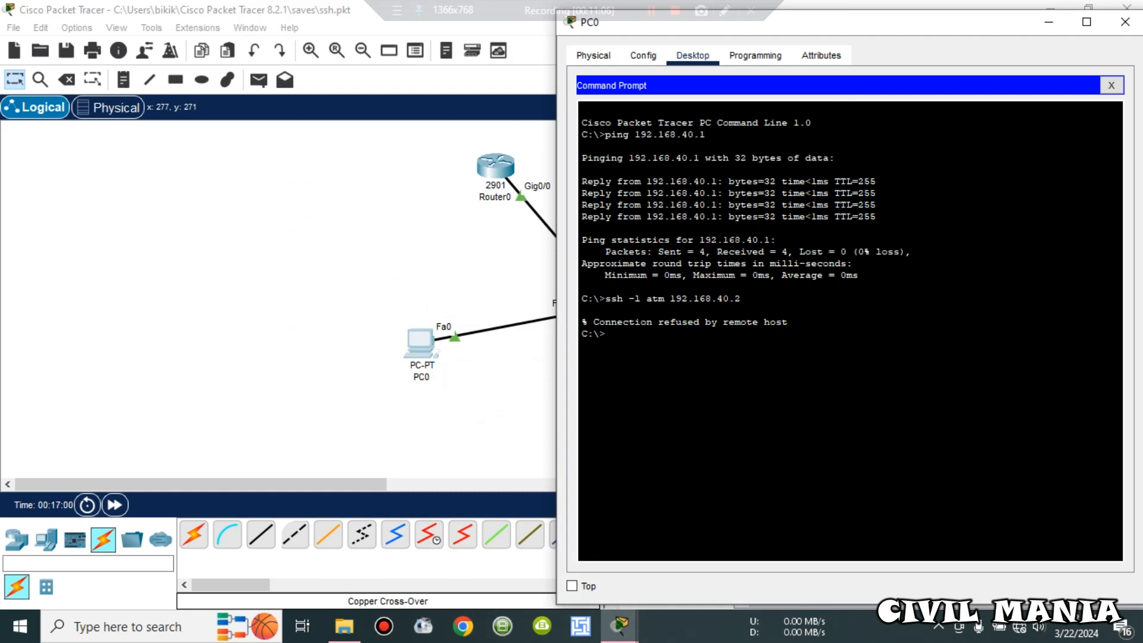
Step: SSH from PC0 to 192.168.40.1 with the configured username and enter the login password
{"action": "type", "text": "ssh -l atm 192.168.40.1"}
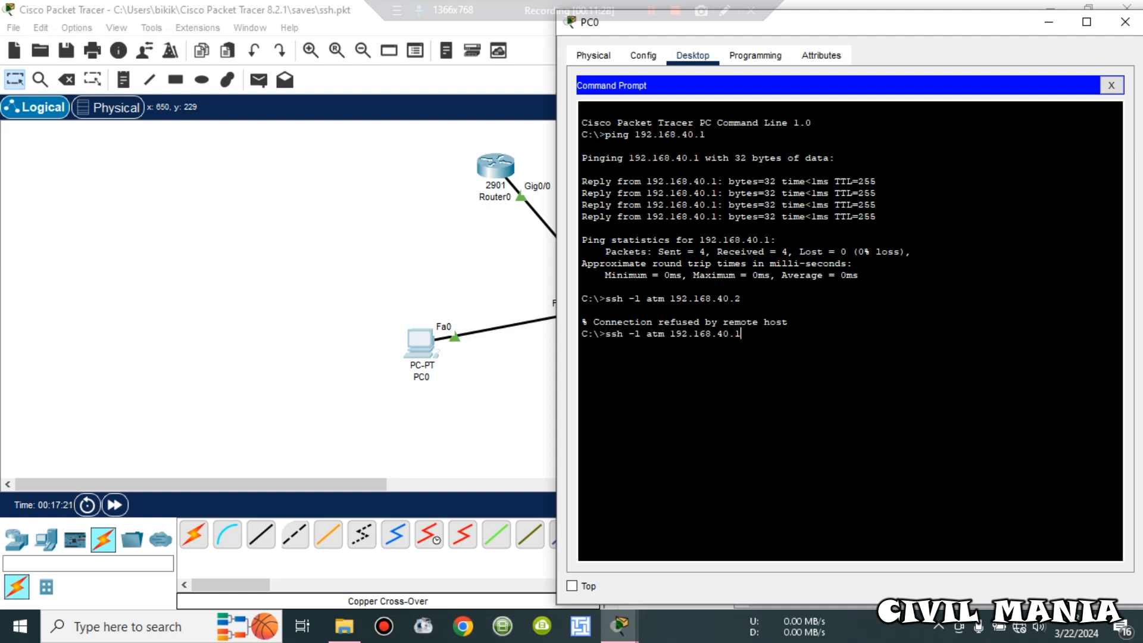
{"action": "key", "text": "Return"}
{"action": "key", "text": "Return"}
{"action": "type", "text": "en"}
{"action": "key", "text": "Return"}
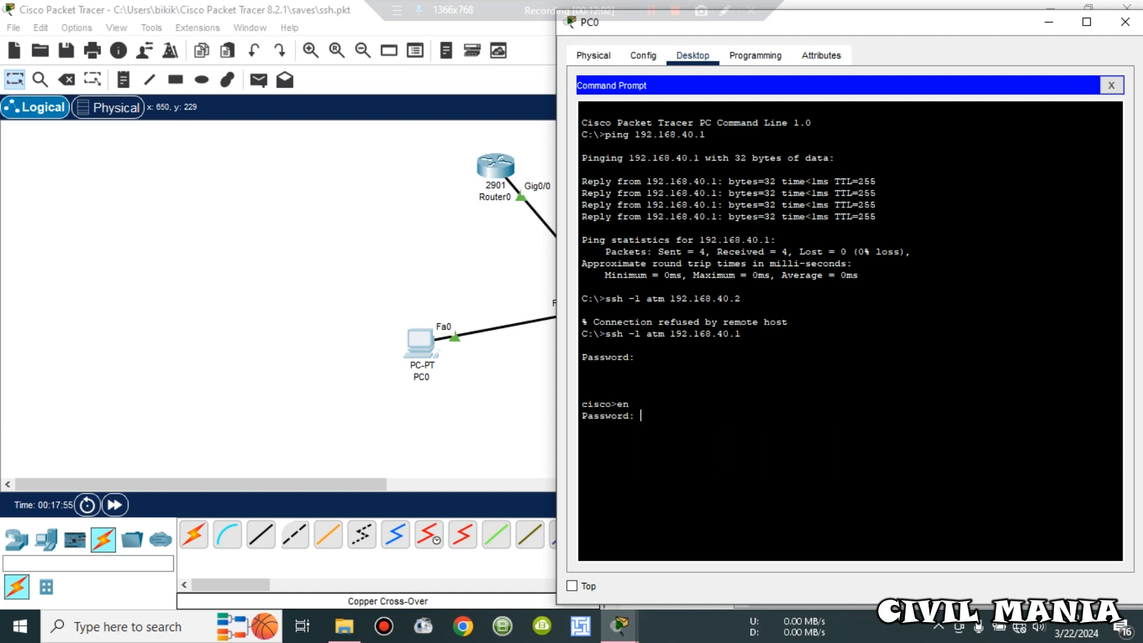
Step: Enter the enable password to reach cisco#, then enter global configuration mode with conf t
{"action": "key", "text": "Return"}
{"action": "type", "text": "conf t"}
{"action": "key", "text": "Return"}
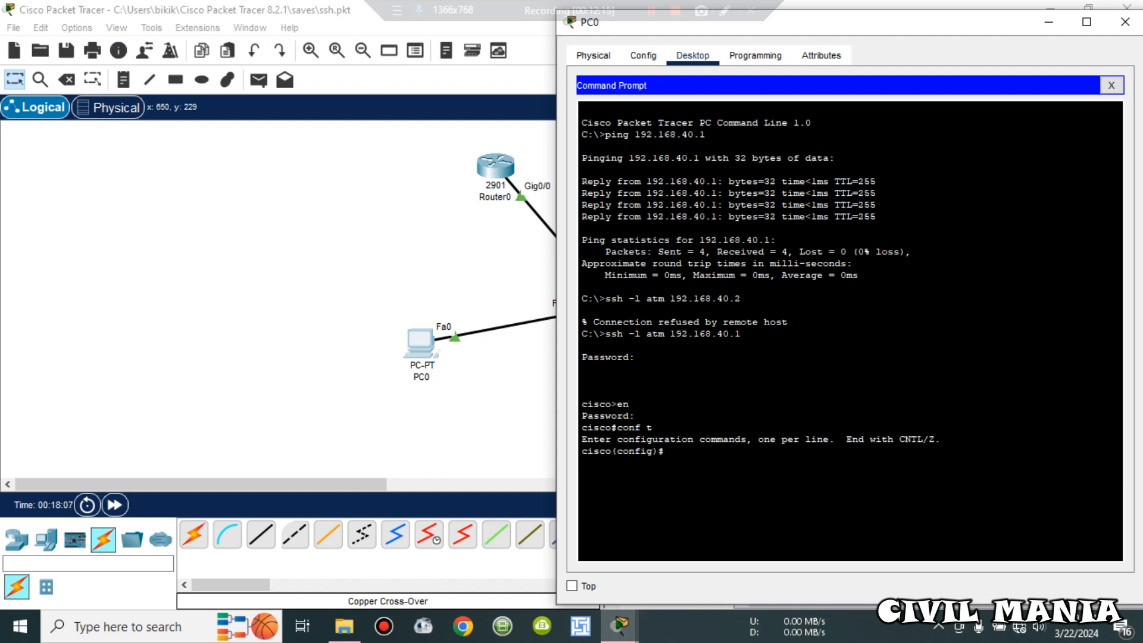
Step: Try dir, then list flash0:/ from configuration mode with 'do dir'
{"action": "type", "text": "dir"}
{"action": "key", "text": "Return"}
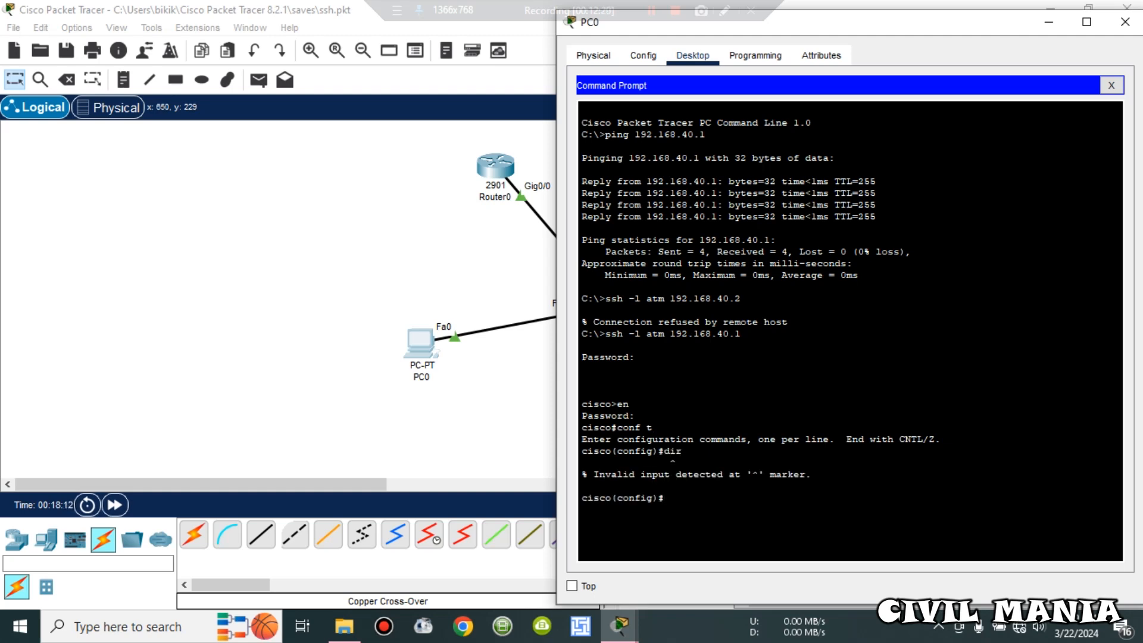
{"action": "type", "text": "do dir"}
{"action": "key", "text": "Return"}
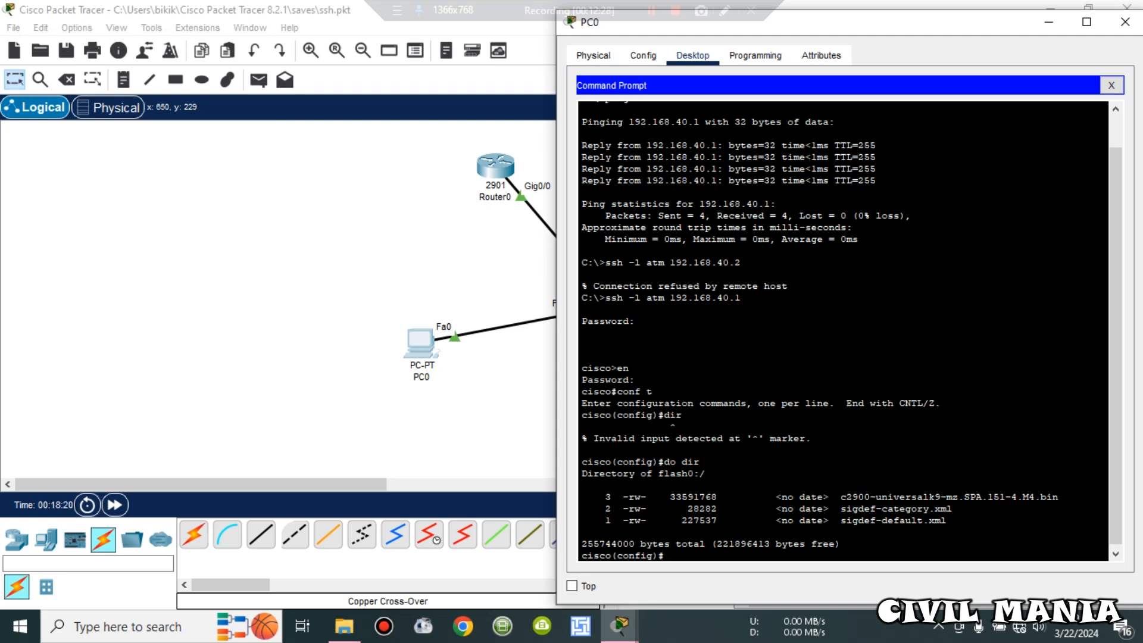
Step: Highlight the c2900-universalk9-mz.SPA.151-4.M4.bin image name in the flash listing
{"action": "mouse_move", "coordinate": [845, 497]}
{"action": "left_mouse_down"}
{"action": "mouse_move", "coordinate": [952, 509]}
{"action": "mouse_move", "coordinate": [1057, 497]}
{"action": "mouse_move", "coordinate": [839, 478]}
{"action": "mouse_move", "coordinate": [840, 497]}
{"action": "left_mouse_up"}
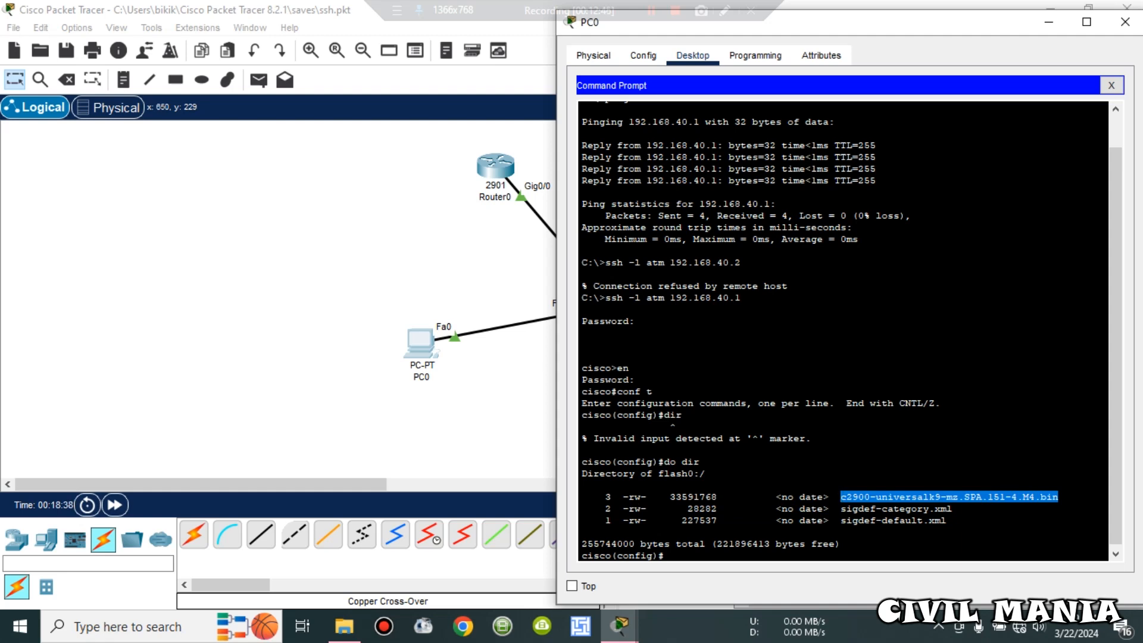
{"action": "mouse_move", "coordinate": [619, 625]}
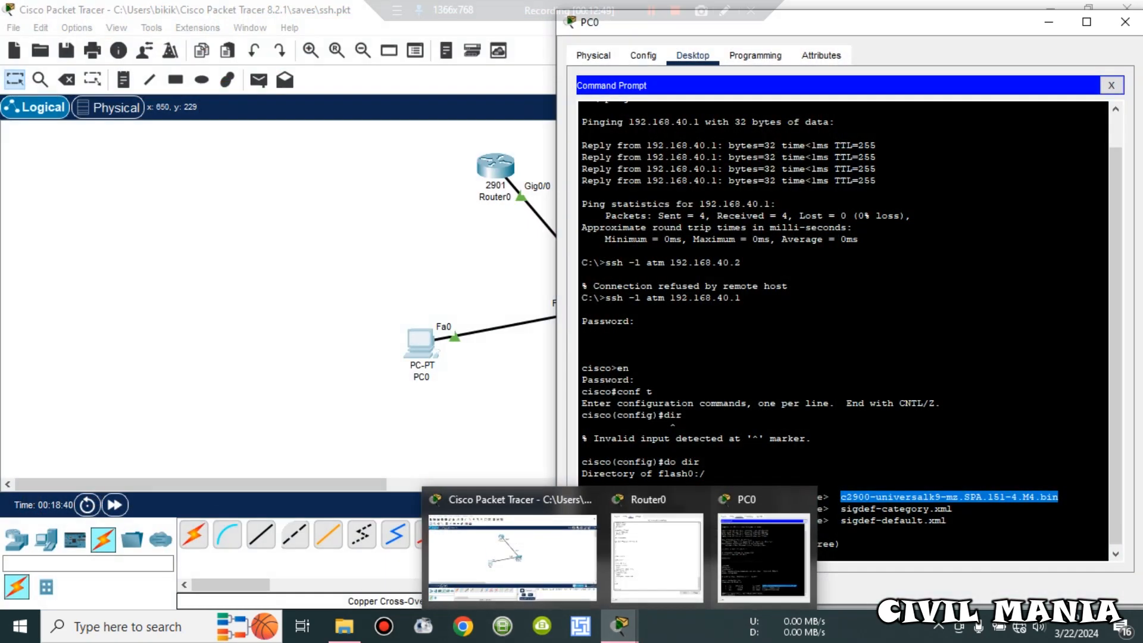